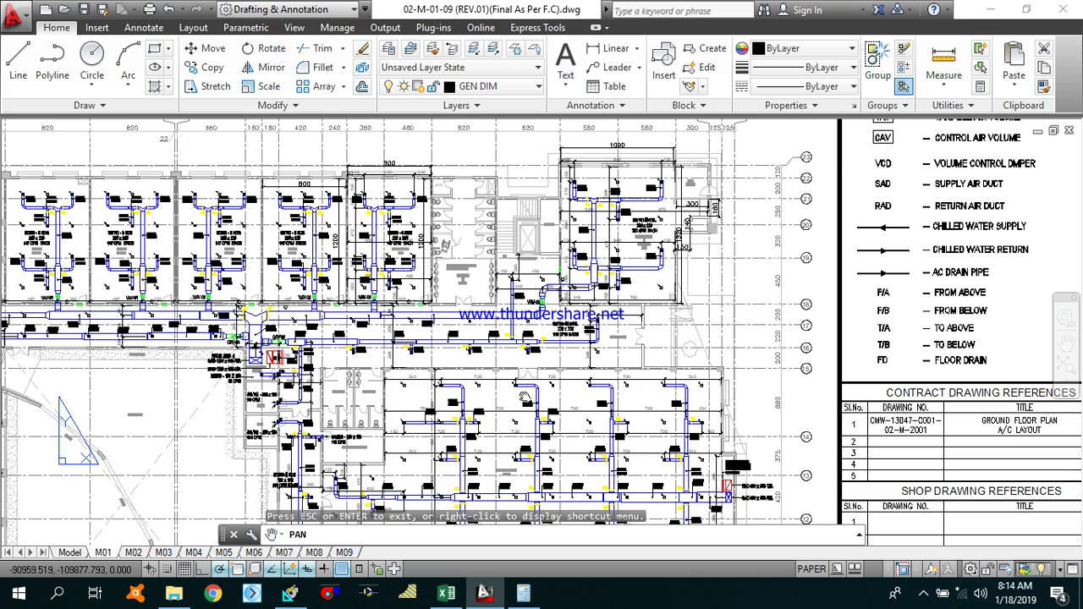
Step: Pan and zoom around the HVAC plan to locate the Chemistry & Biology Lab
left_click_drag(506, 406, 554, 345)
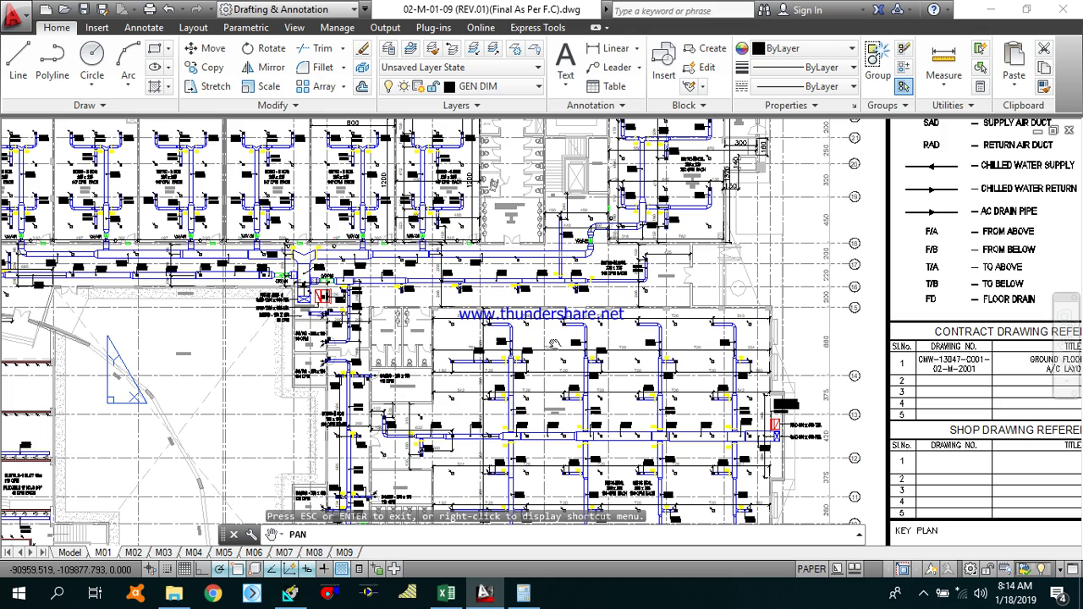
left_click_drag(621, 353, 572, 412)
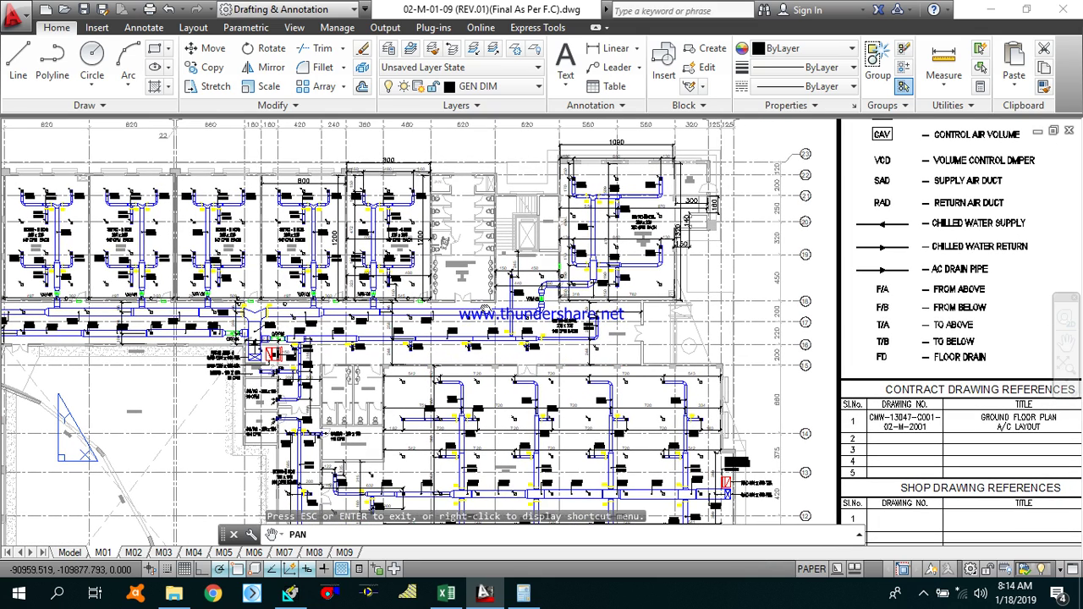
left_click_drag(527, 282, 528, 311)
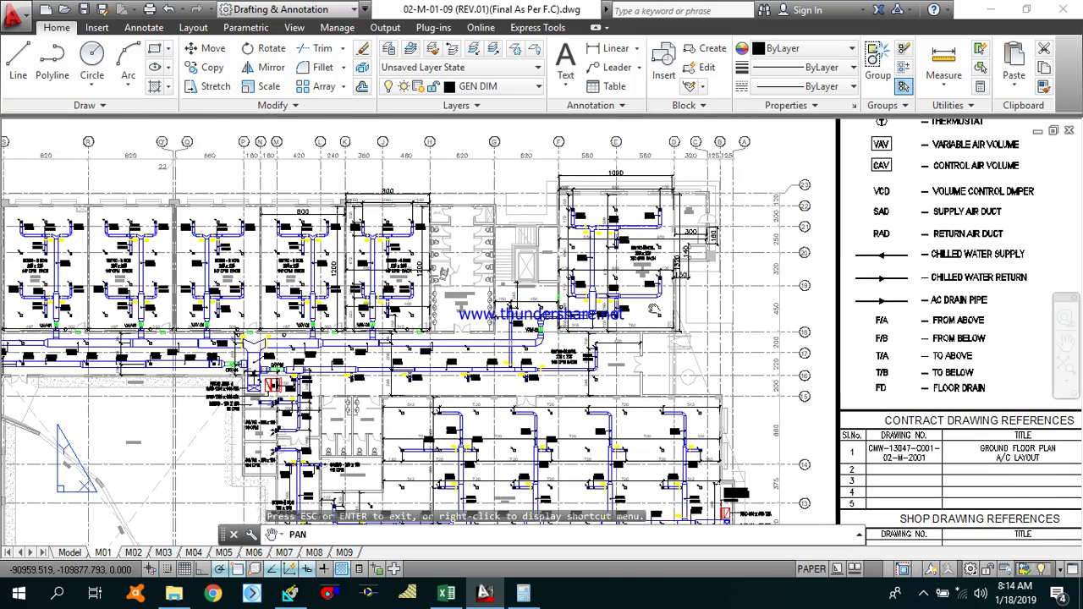
scroll(654, 310, "up", 6)
scroll(592, 319, "down", 1)
scroll(580, 323, "down", 2)
Step: Centre the lab's supply-air layout and dimensions, then switch to the Fresh air calculation workbook
mouse_move(581, 324)
left_mouse_down()
mouse_move(566, 253)
mouse_move(561, 280)
left_mouse_up()
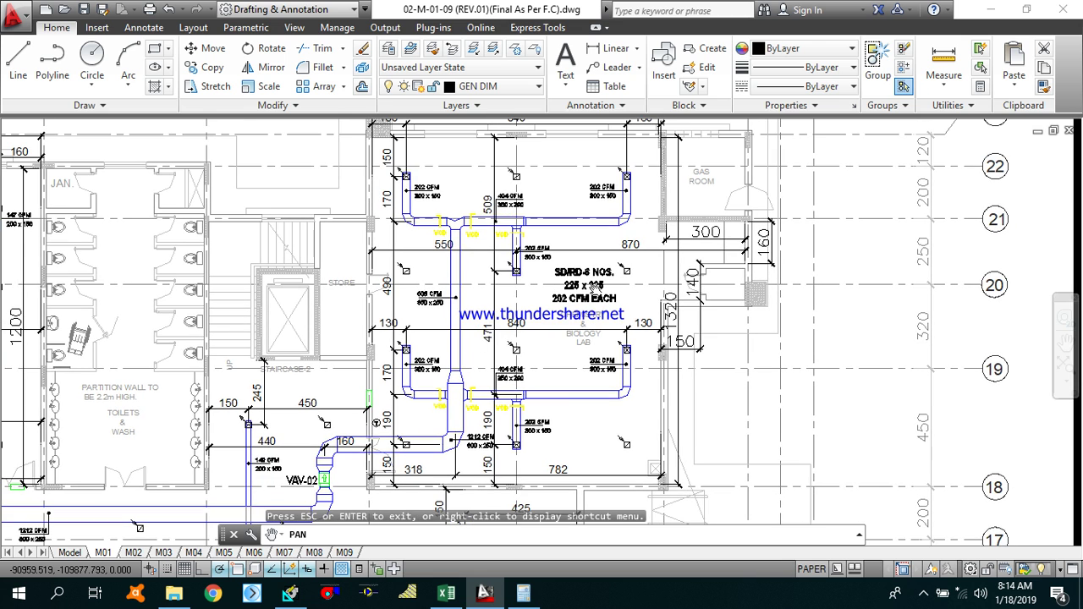
scroll(566, 354, "up", 2)
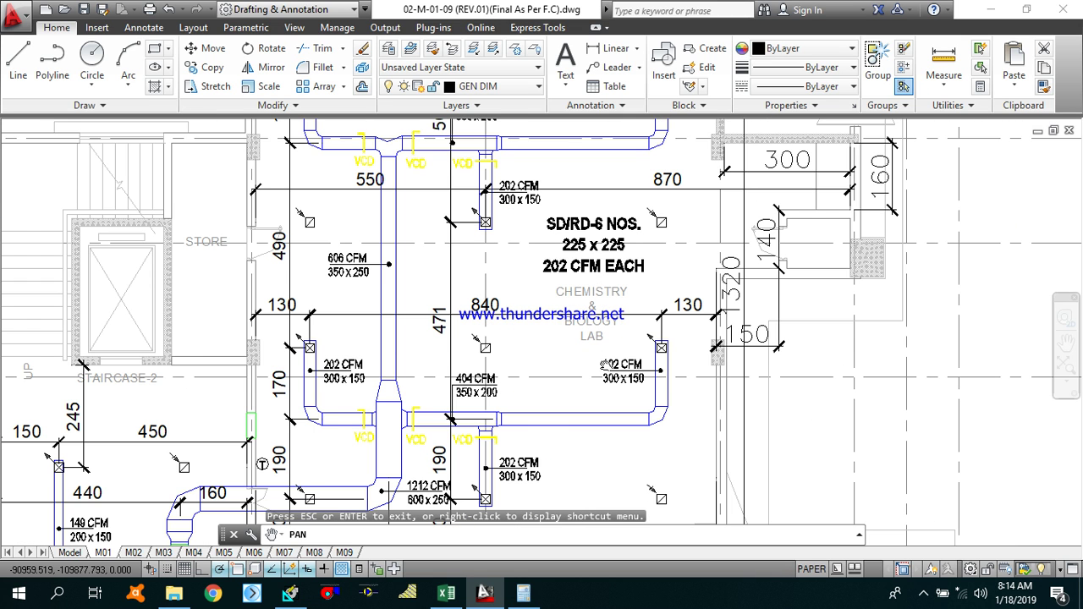
scroll(607, 364, "down", 2)
left_click_drag(604, 363, 629, 335)
left_click_drag(563, 298, 591, 332)
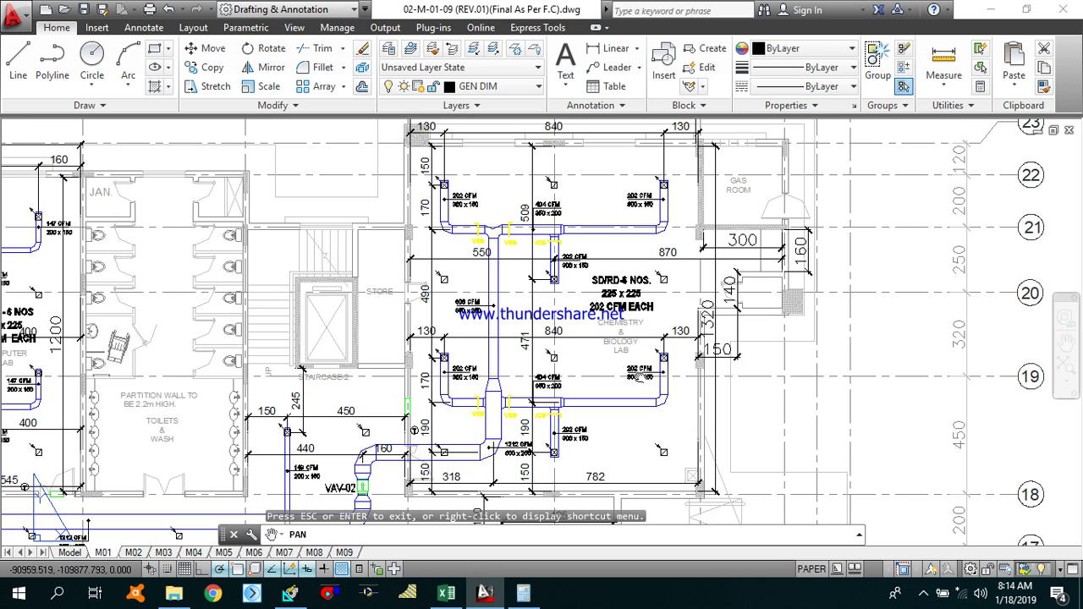
left_click(448, 595)
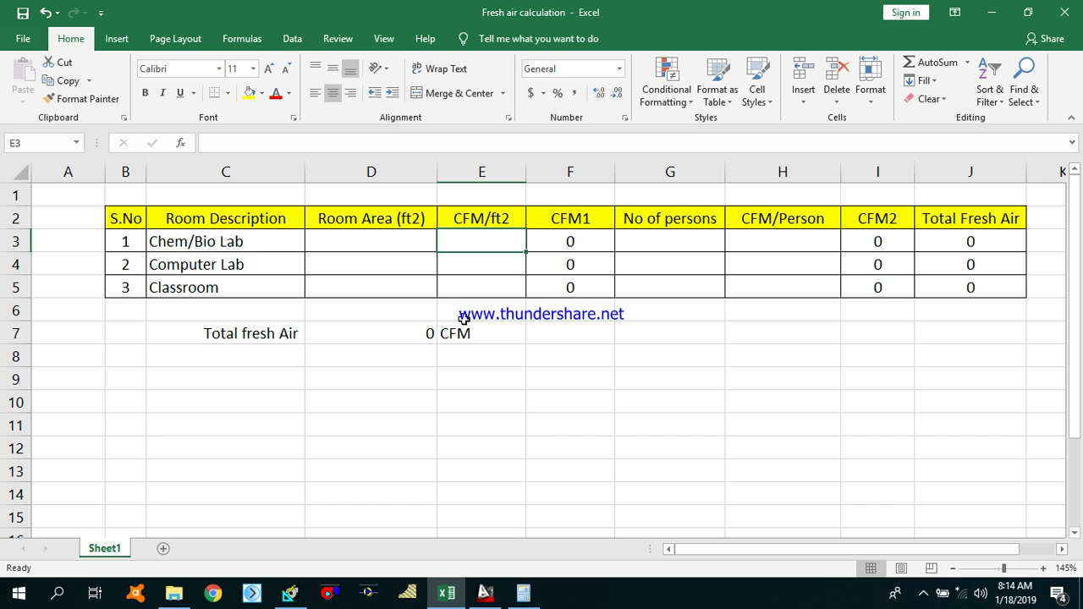
left_click(401, 246)
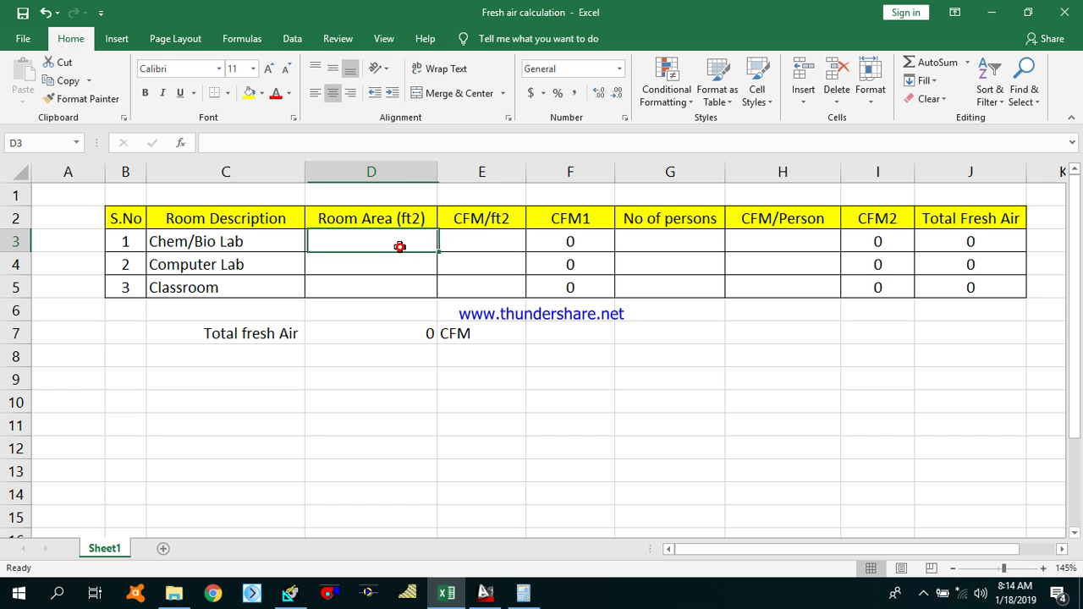
left_click(475, 245)
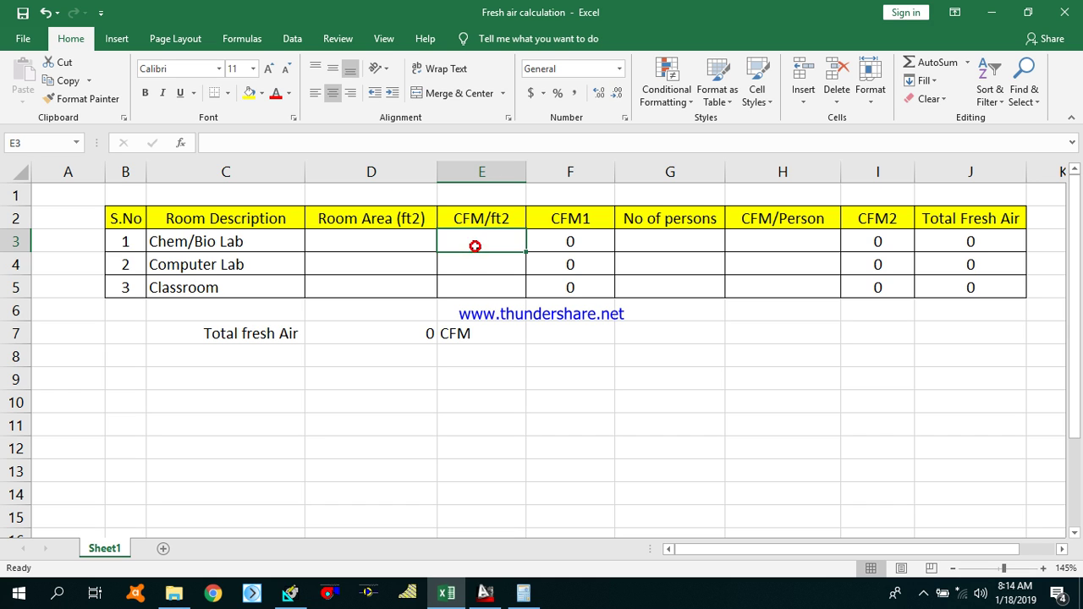
left_click(664, 244)
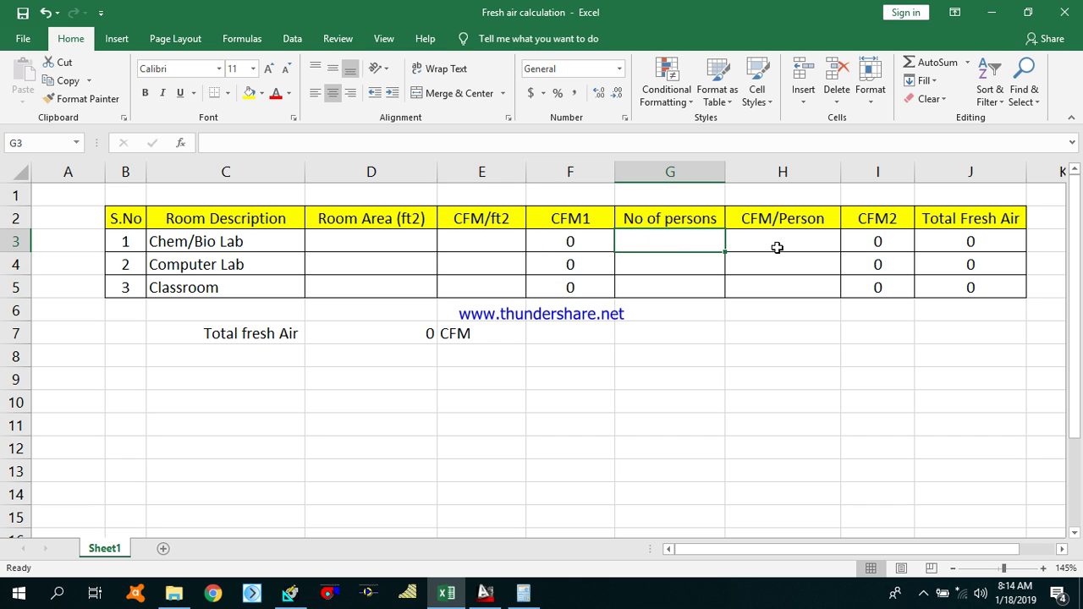
left_click(776, 246)
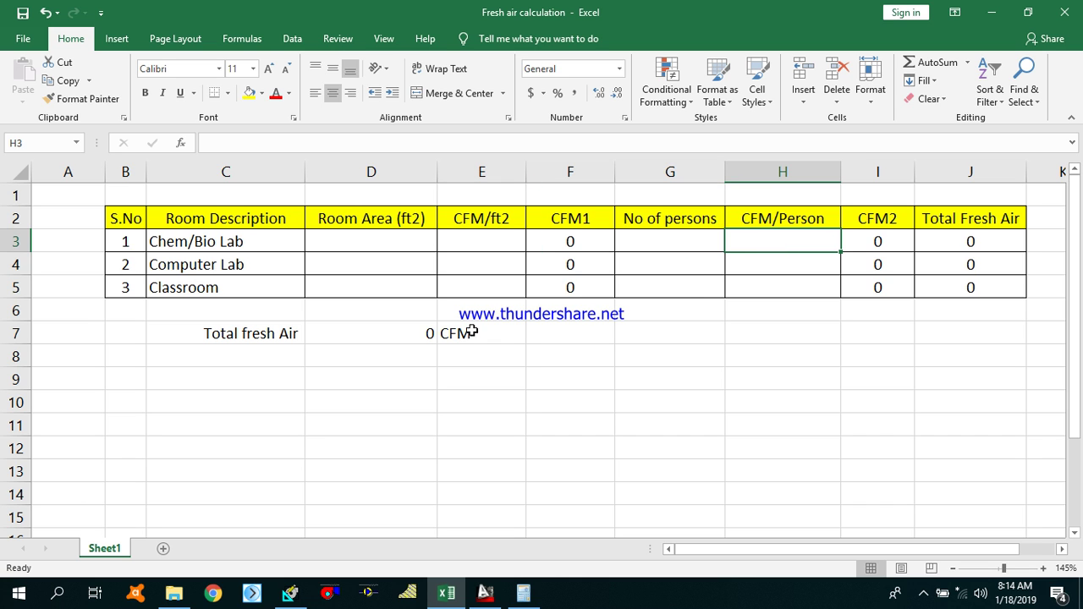
left_click(958, 243)
left_click(565, 244)
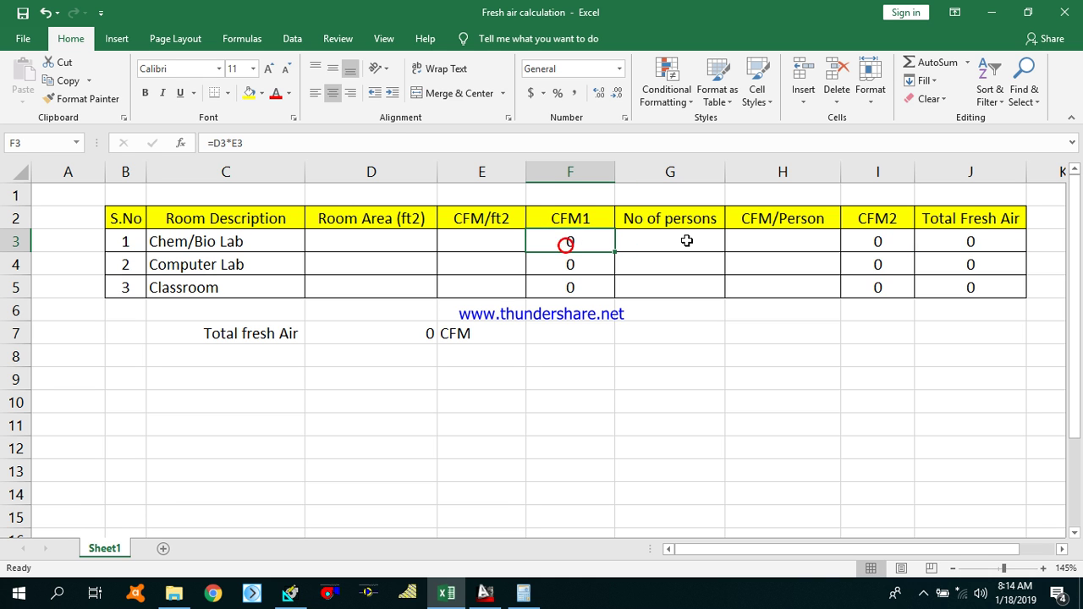
left_click(867, 241)
left_click(981, 240)
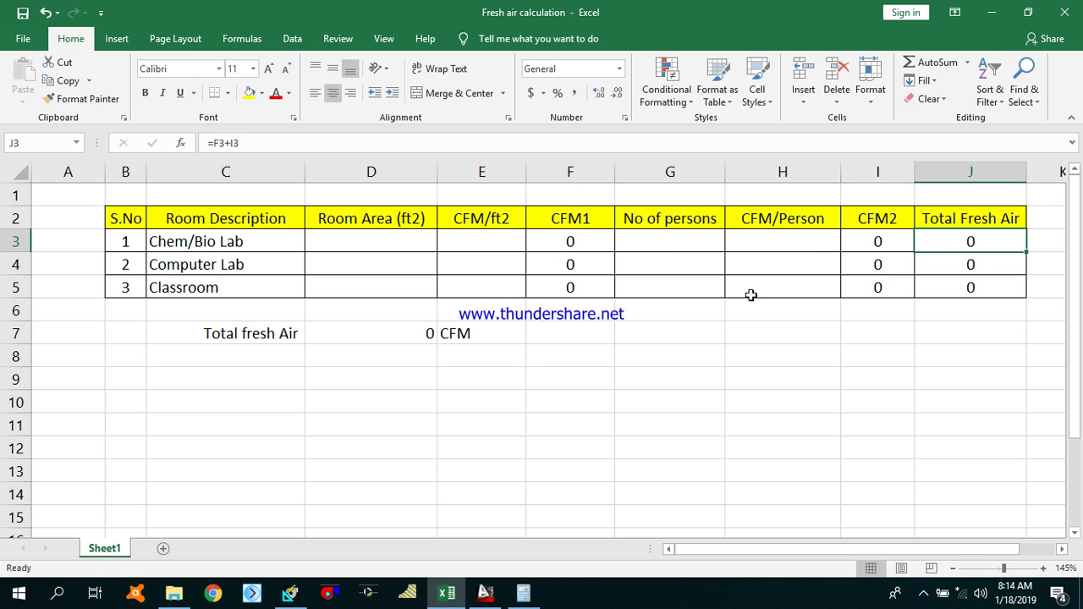
left_click(485, 592)
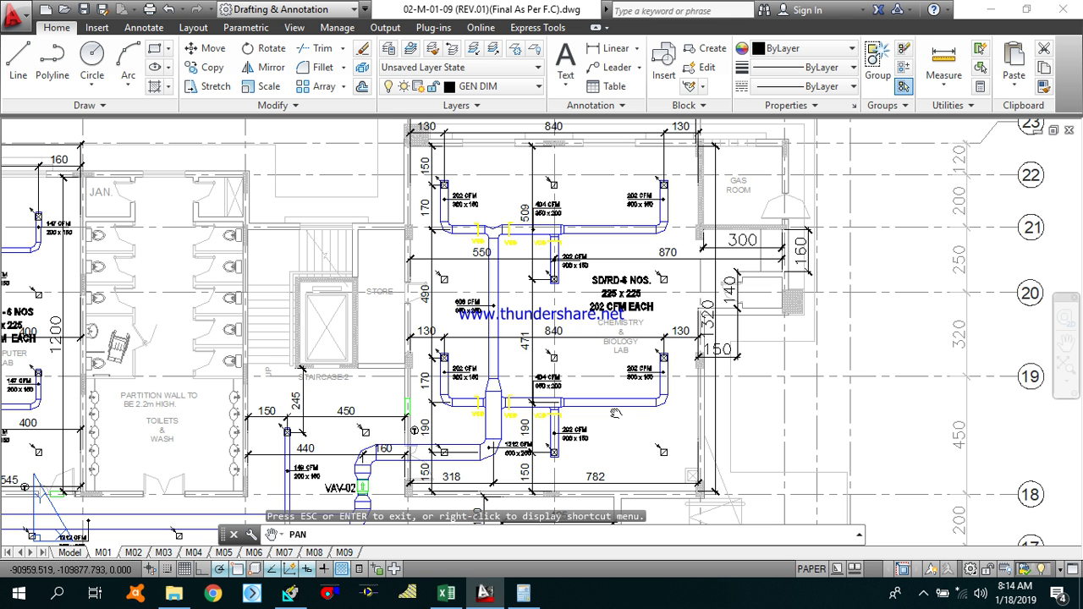
left_click_drag(622, 387, 542, 313)
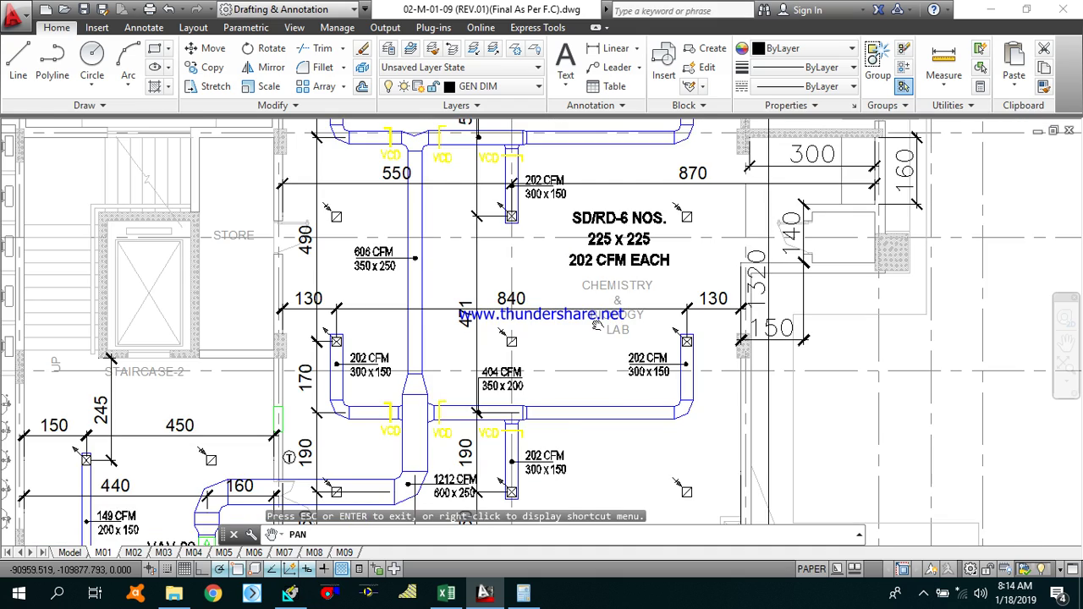
left_click_drag(596, 366, 551, 169)
scroll(387, 388, "up", 2)
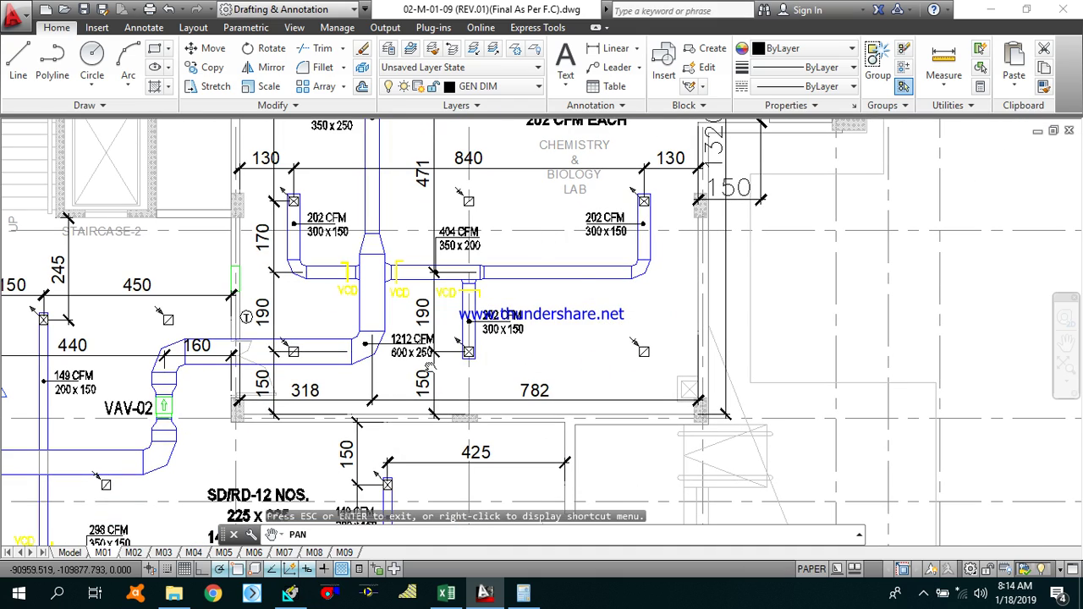
scroll(487, 394, "down", 3)
mouse_move(486, 389)
left_mouse_down()
mouse_move(508, 398)
mouse_move(480, 345)
left_mouse_up()
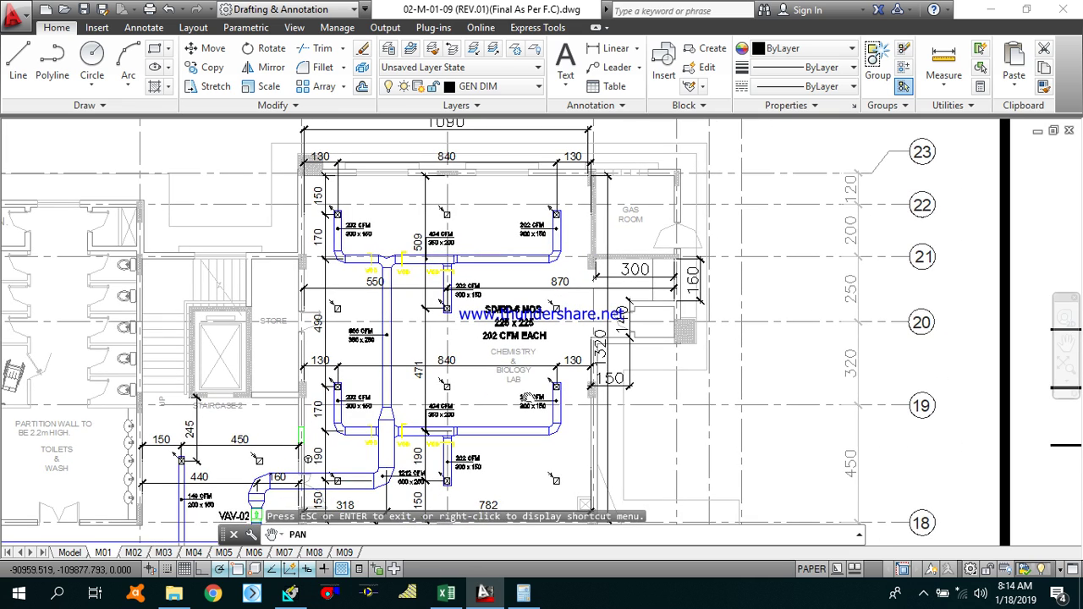
scroll(438, 245, "up", 2)
scroll(438, 246, "up", 1)
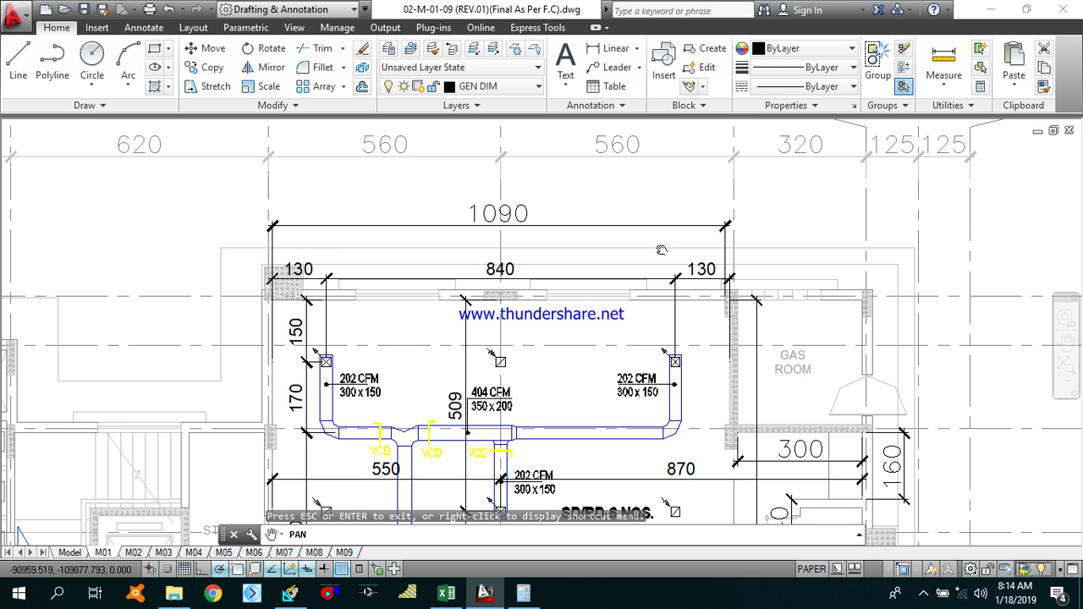
mouse_move(603, 351)
left_mouse_down()
mouse_move(402, 197)
mouse_move(389, 135)
mouse_move(471, 289)
left_mouse_up()
scroll(475, 292, "up", 2)
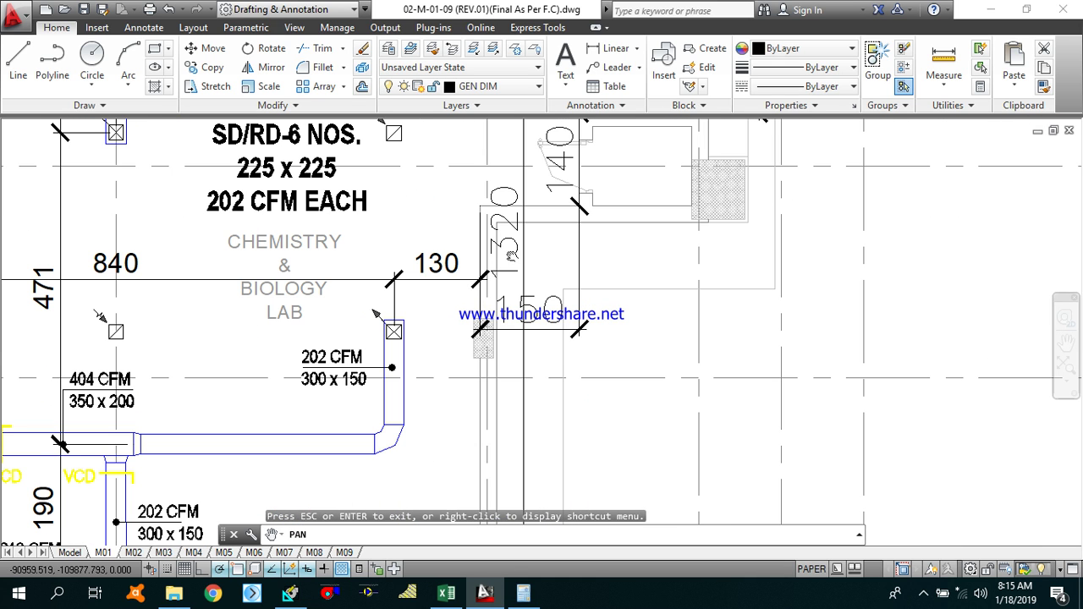
scroll(469, 292, "down", 4)
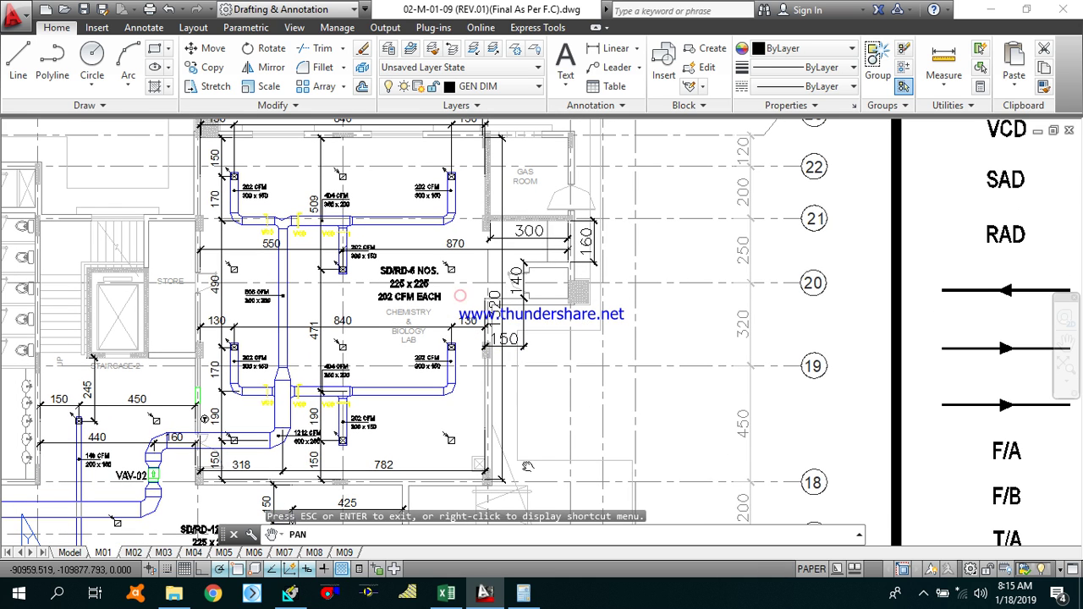
left_click_drag(439, 324, 518, 346)
left_click(523, 594)
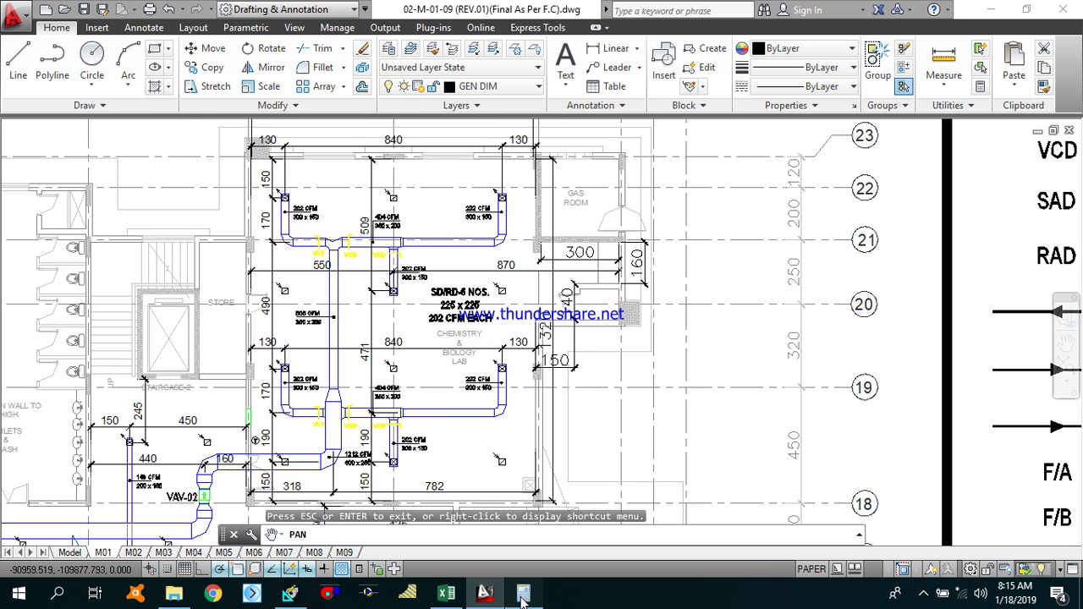
Step: Compute 8.4 × 13.2 = 110.88 in Calculator, store it in memory, and minimize Calculator
mouse_move(295, 126)
left_mouse_down()
mouse_move(893, 105)
mouse_move(761, 142)
left_mouse_up()
type("8.4")
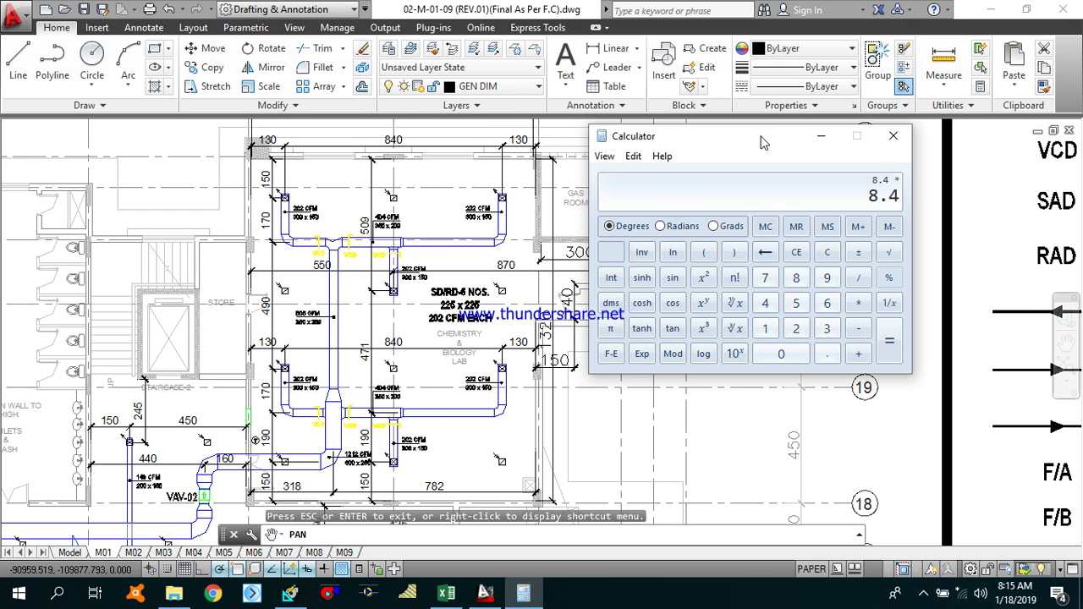
type("13.2")
key("Return")
left_click(827, 255)
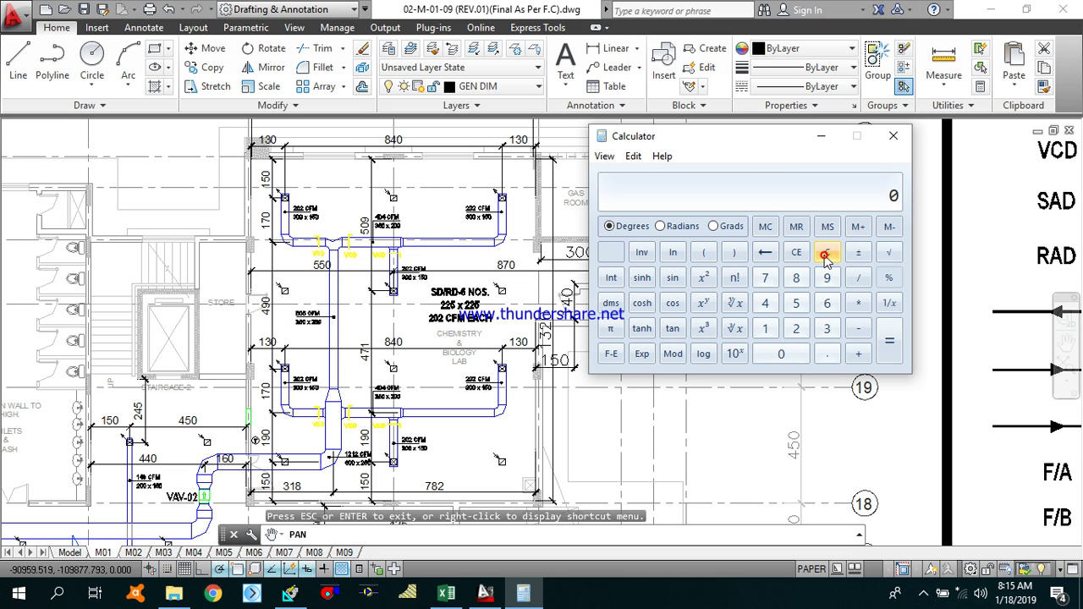
type("8.4*13.2")
key("Return")
left_click(858, 229)
mouse_move(785, 148)
left_mouse_down()
mouse_move(447, 152)
mouse_move(339, 170)
left_mouse_up()
left_click(377, 161)
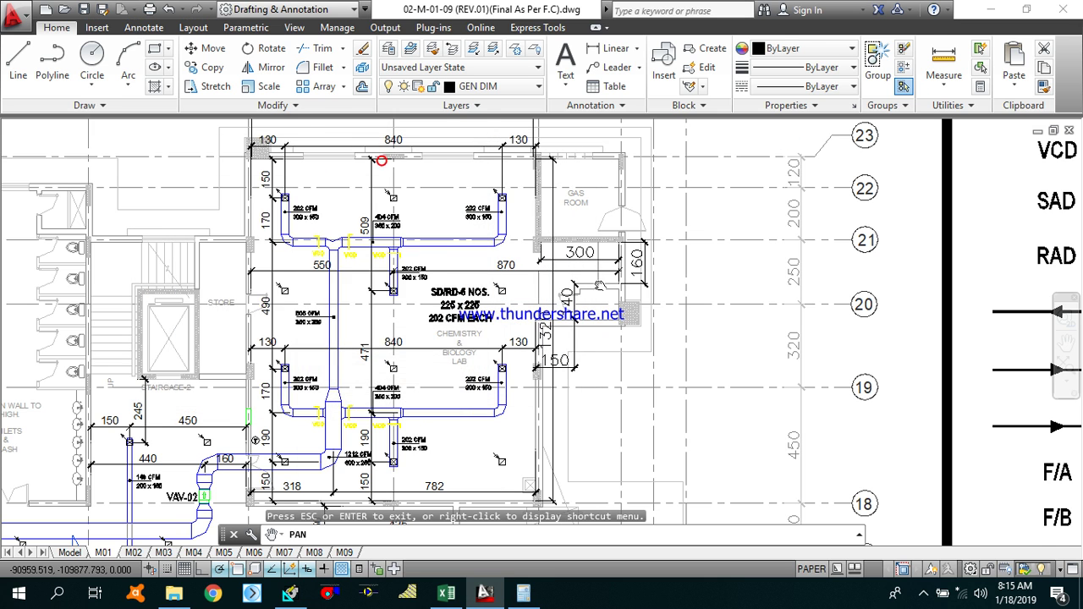
Step: Adjust the plan view, then restore Calculator at the upper right and clear its display
scroll(602, 286, "up", 4)
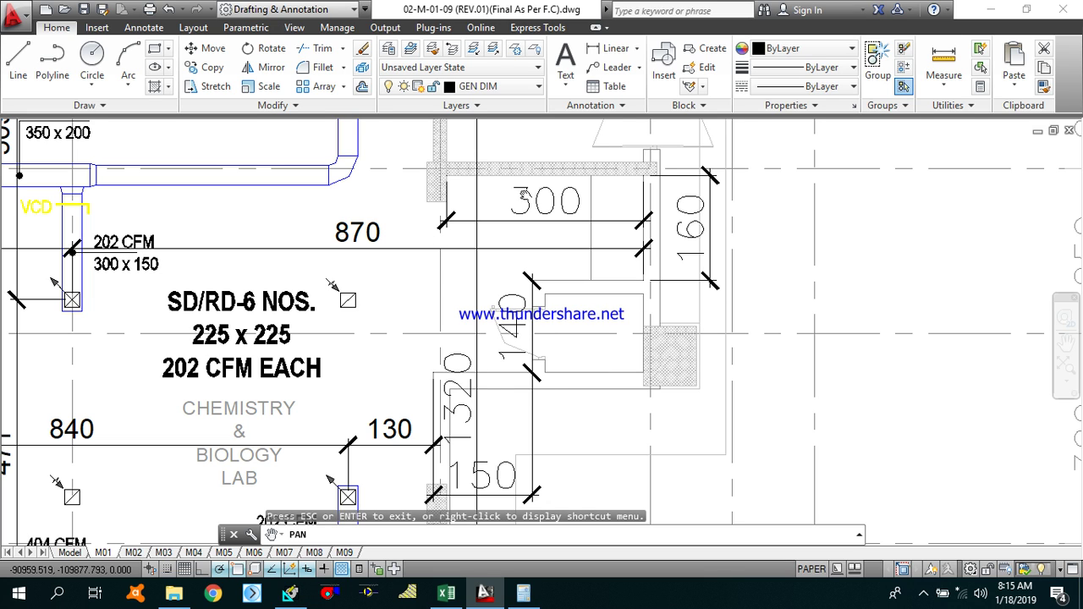
left_click_drag(398, 271, 562, 243)
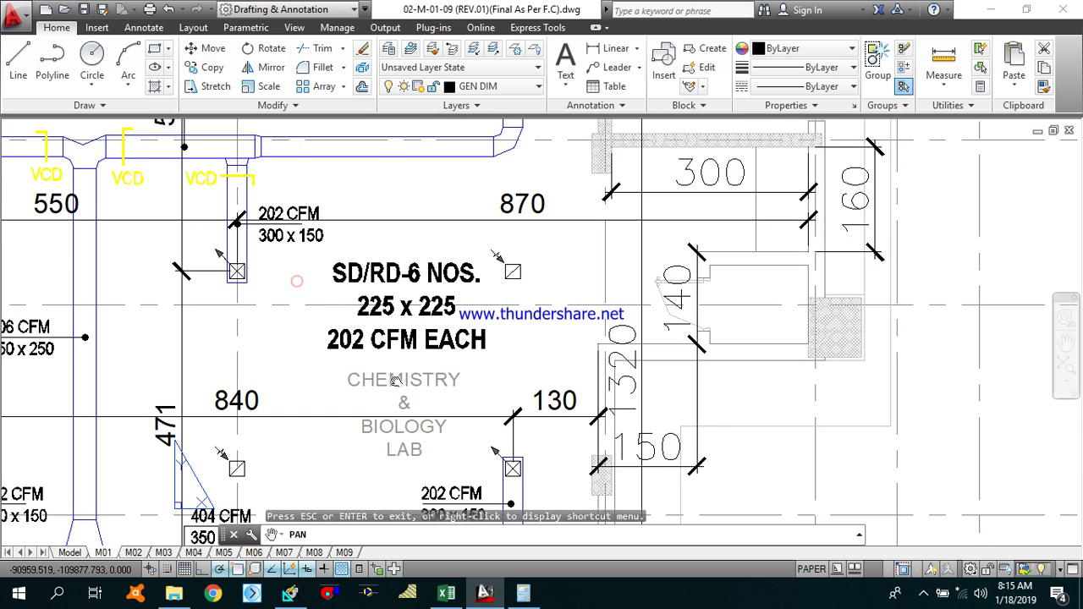
left_click_drag(542, 306, 394, 311)
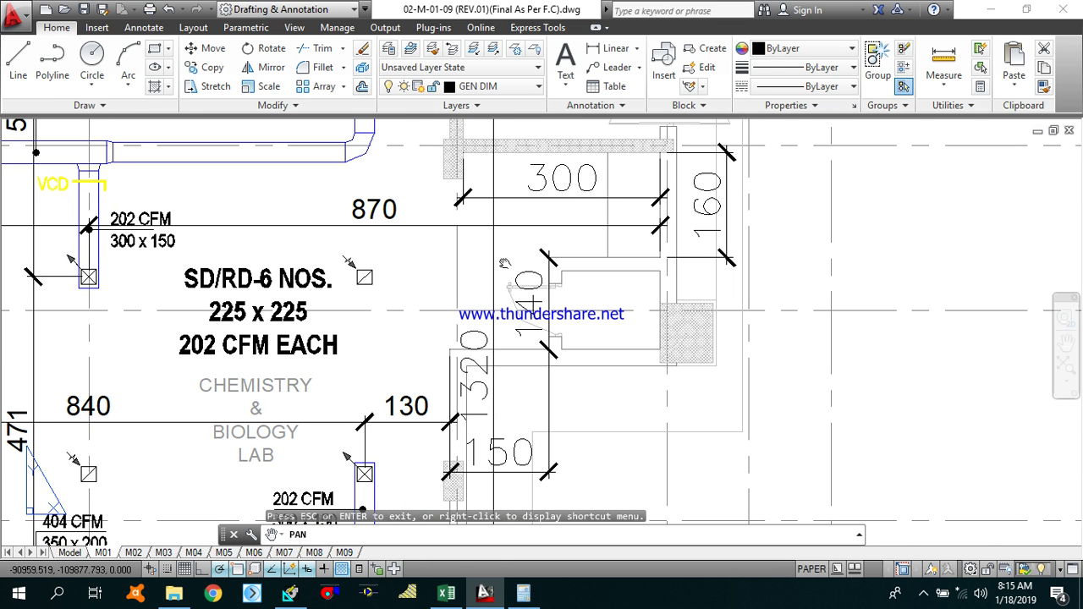
mouse_move(534, 251)
left_mouse_down()
mouse_move(471, 272)
mouse_move(481, 222)
mouse_move(468, 239)
left_mouse_up()
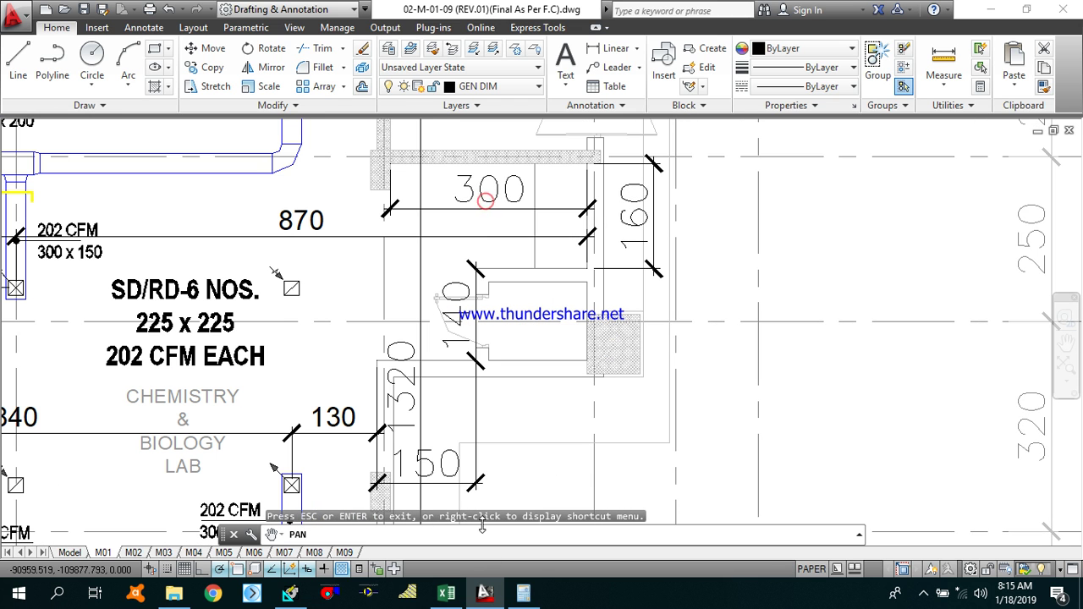
left_click(523, 592)
left_click_drag(351, 167, 880, 134)
left_click(918, 249)
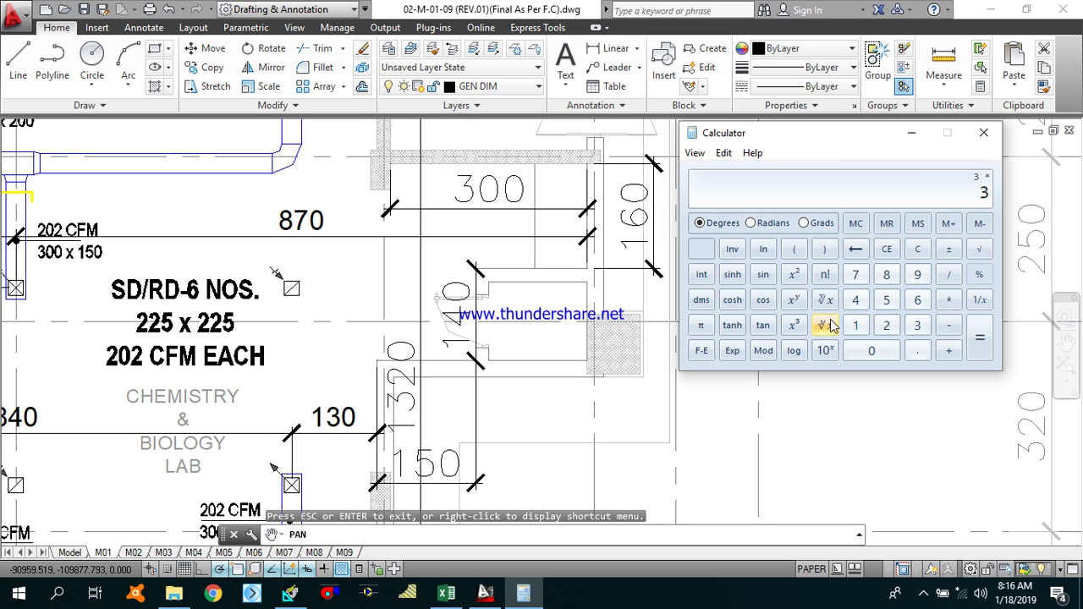
Step: Compute the extra areas 3 × 1.6 = 4.8 and 1.5 × 1.4 = 2.1, summing to 6.9
type("3*1.6")
key("Return")
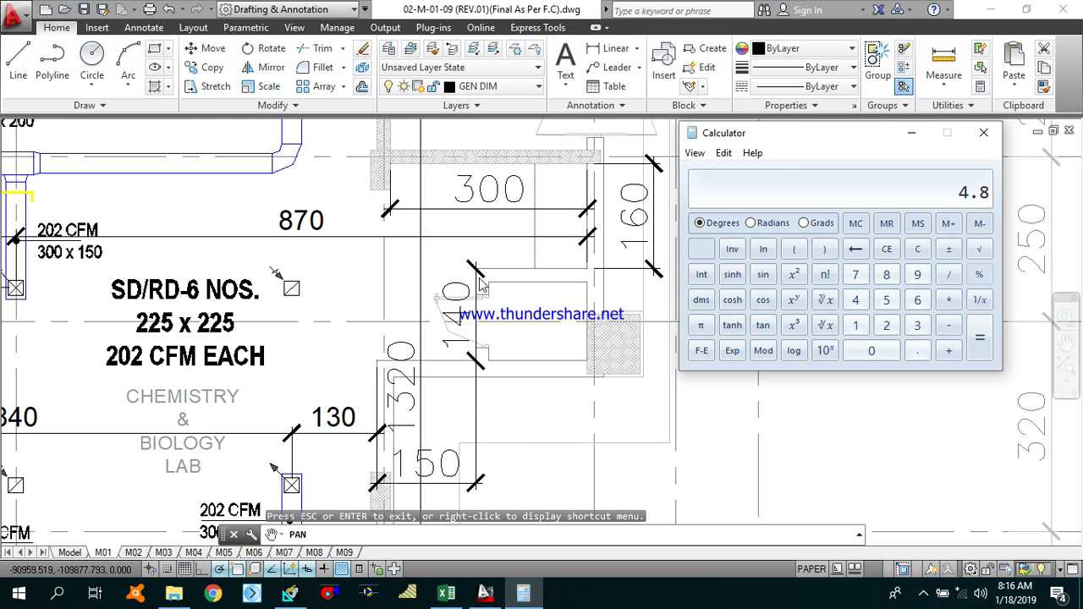
left_click(921, 254)
type("1.5 * 1.4")
key("Return")
type("4.8")
key("Return")
Step: Compute 8.4 × 13.2 = 110.88 and add 6.9 for a total of 117.78 m²
left_click_drag(865, 140, 798, 166)
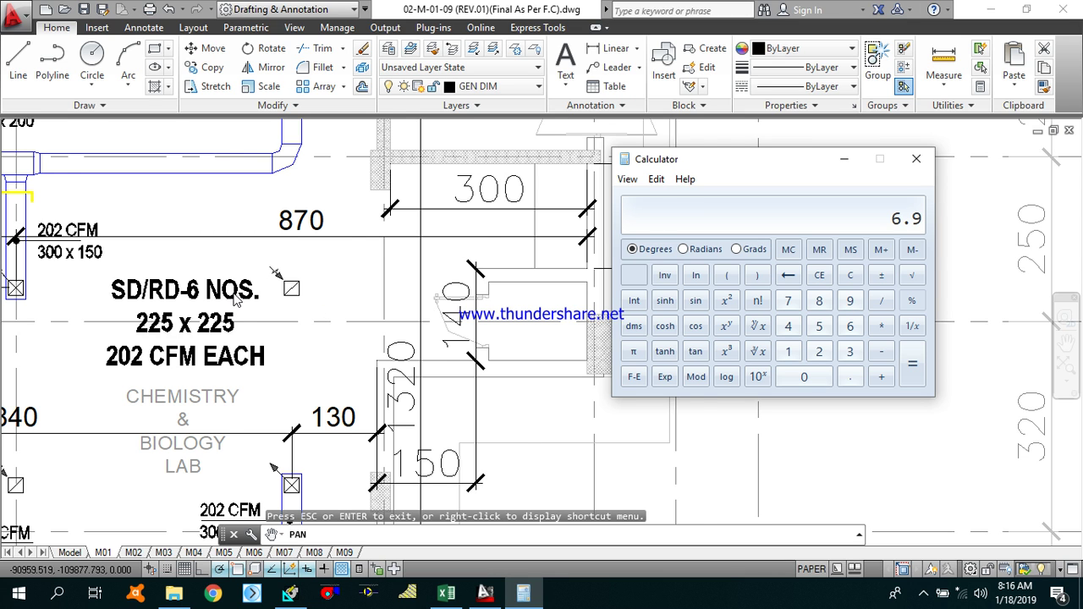
scroll(235, 292, "down", 4)
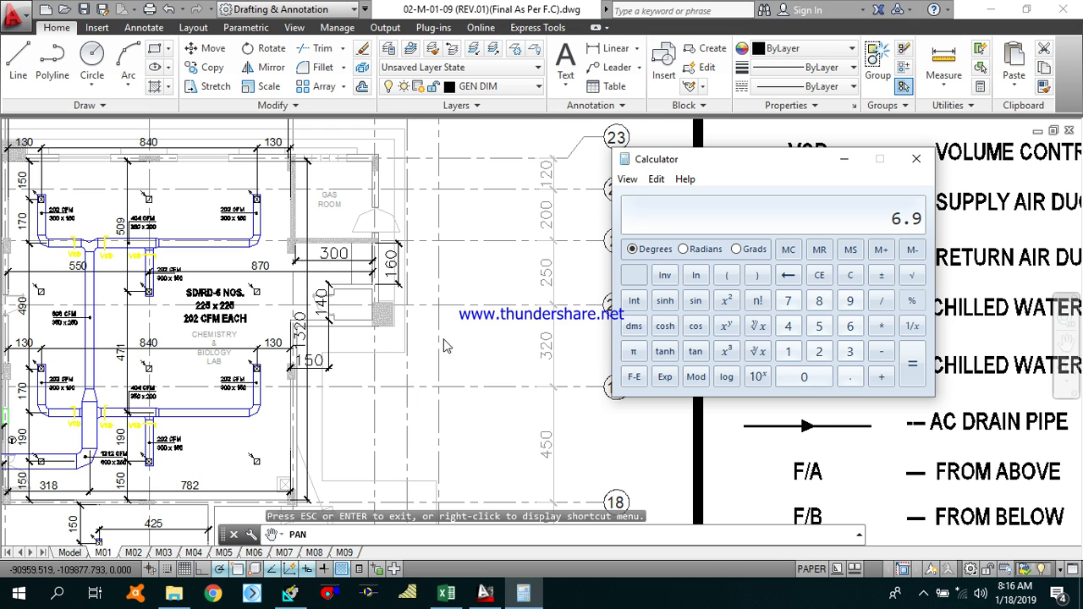
left_click(850, 277)
type("8.4 * 13.2")
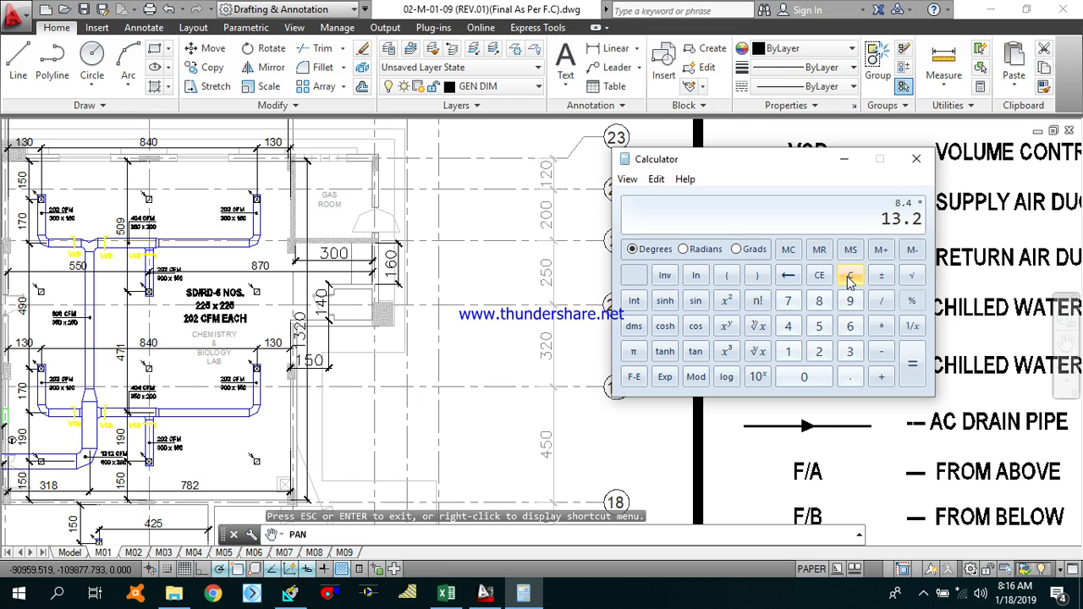
key("Return")
type("69")
key("BackSpace")
type(".9")
key("Return")
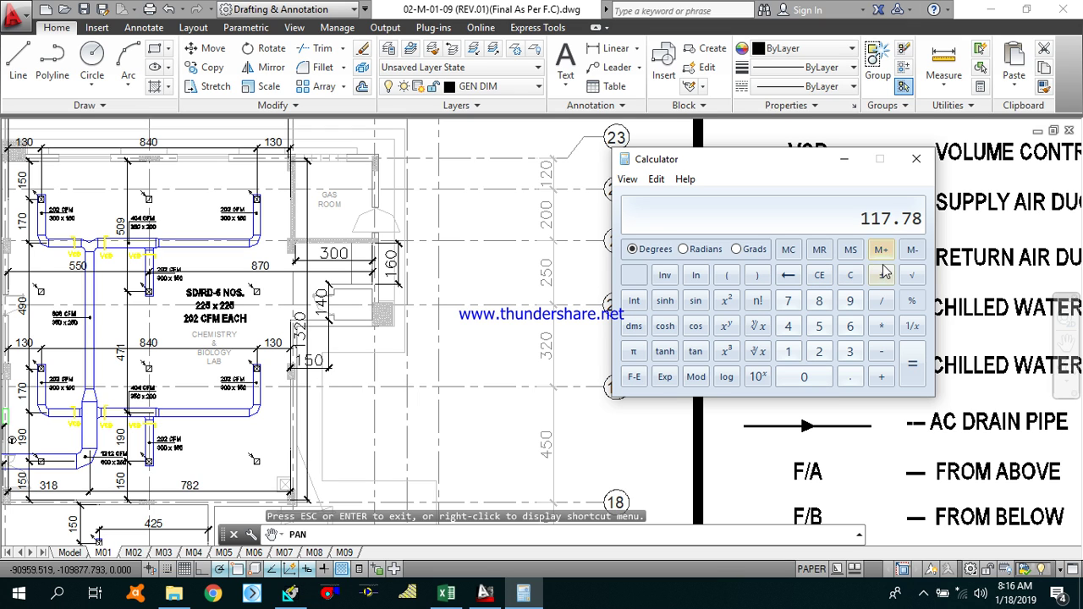
Step: Multiply 117.78 m² by 10.76 in Calculator to get 1267.3128 ft²
left_click(446, 592)
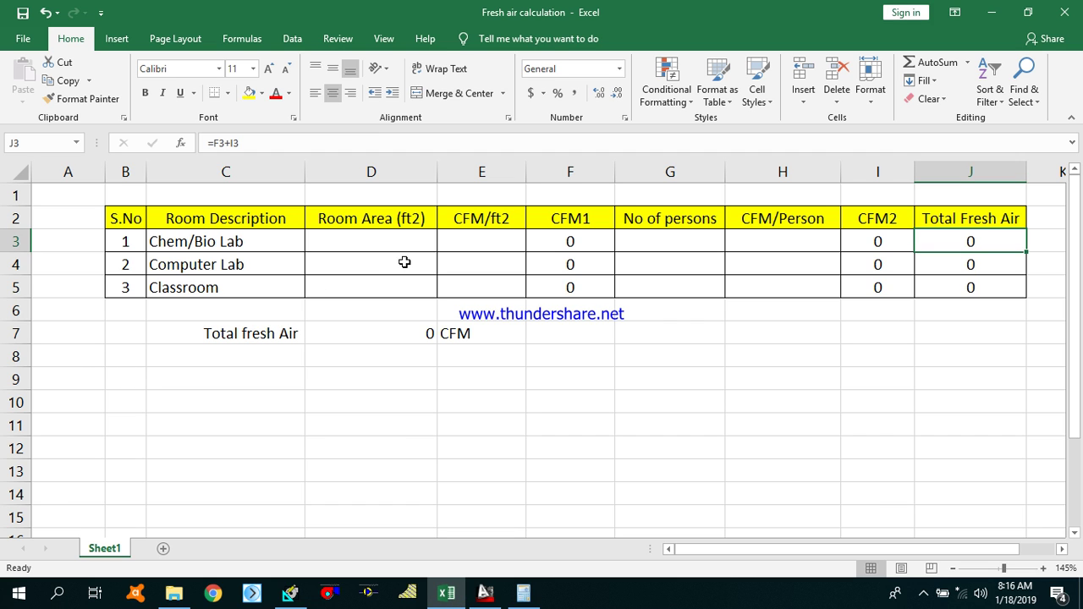
left_click(523, 592)
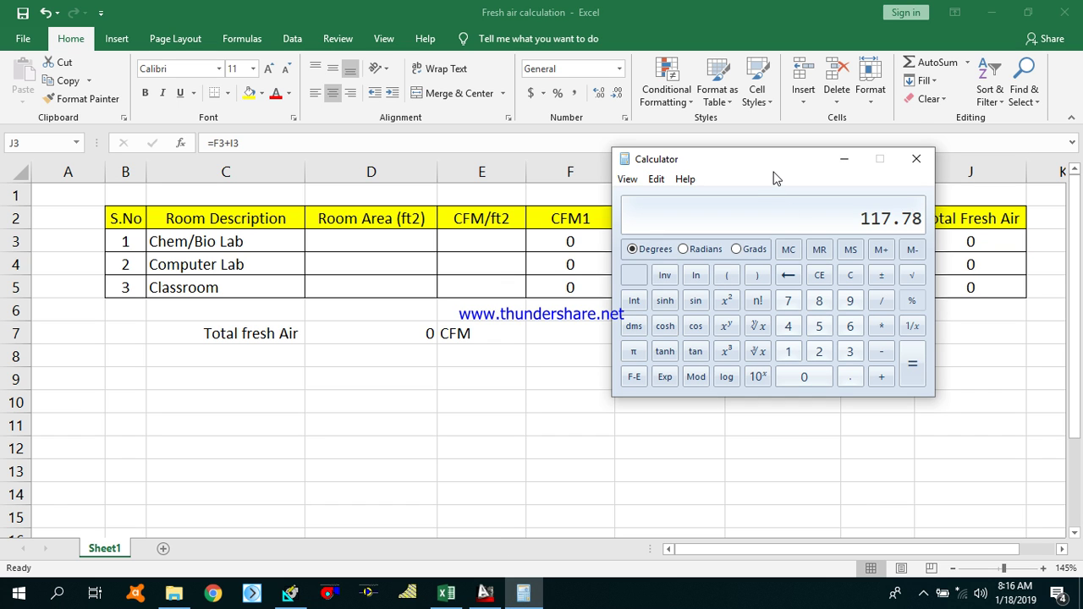
type("10.76")
key("Return")
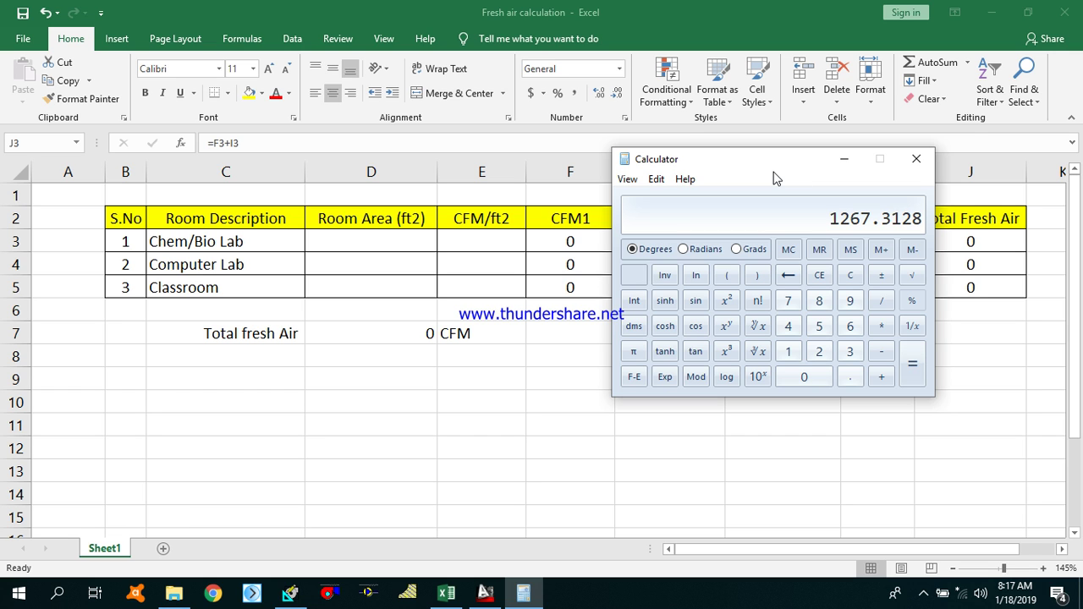
Step: Enter 1268 as the Chem/Bio Lab room area in Excel and return to AutoCAD
key("alt+Tab")
left_click(370, 242)
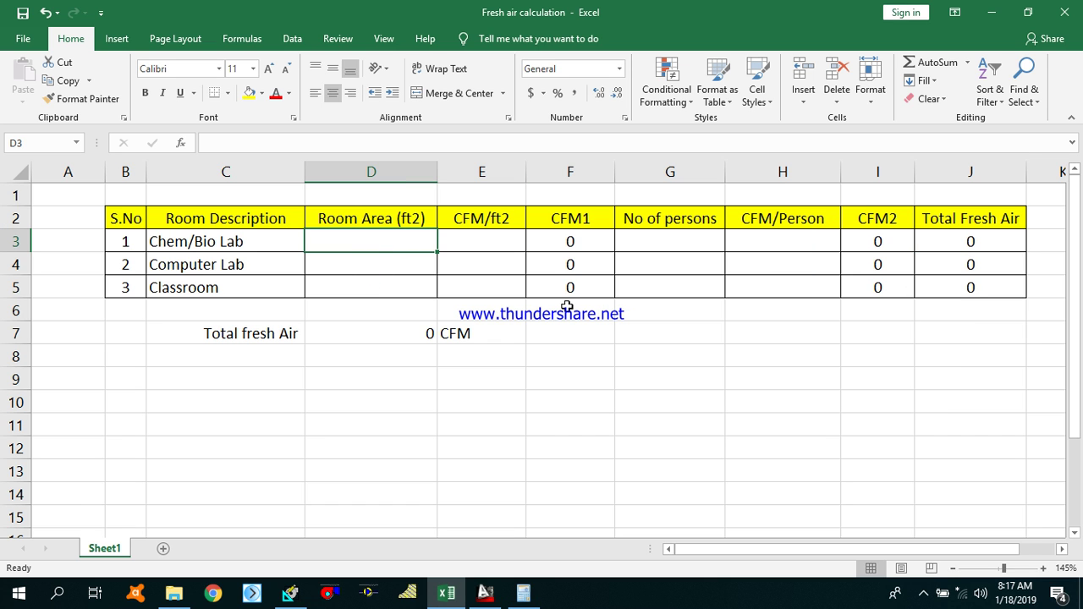
type("1268")
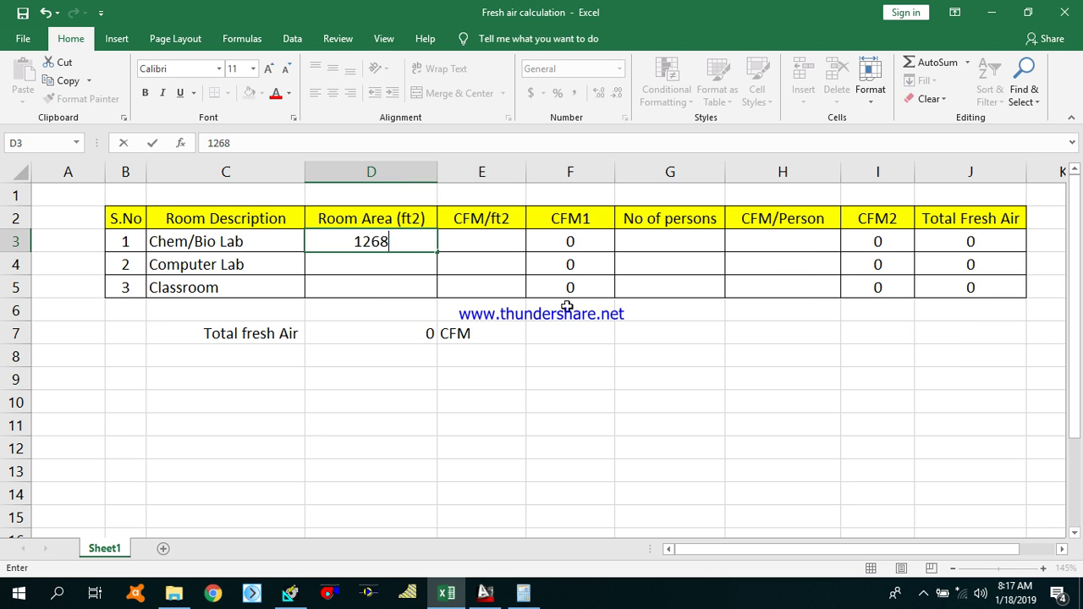
key("Tab")
left_click(369, 264)
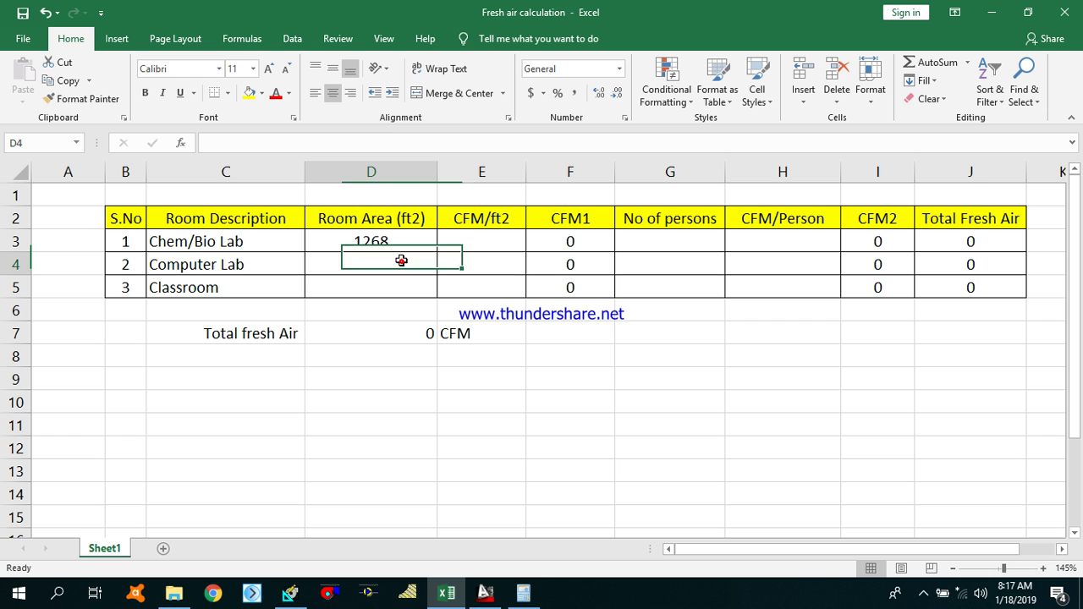
left_click(379, 290)
left_click(394, 256)
left_click(487, 594)
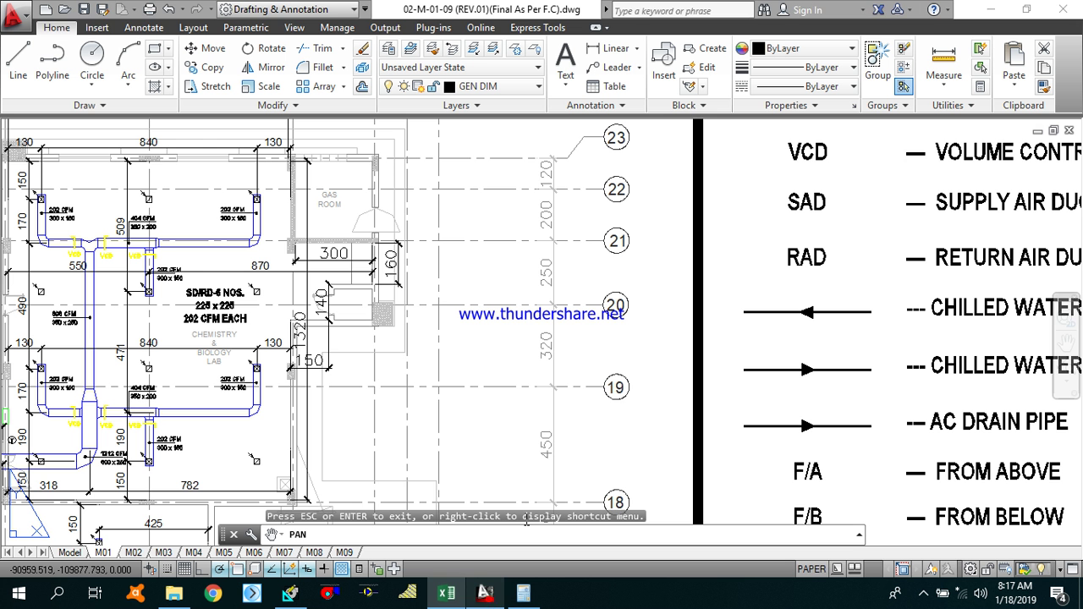
Step: Frame the Computer Lab's 800 and 1200 dimensions and bring up a cleared Calculator
scroll(549, 370, "down", 1)
scroll(548, 369, "up", 5)
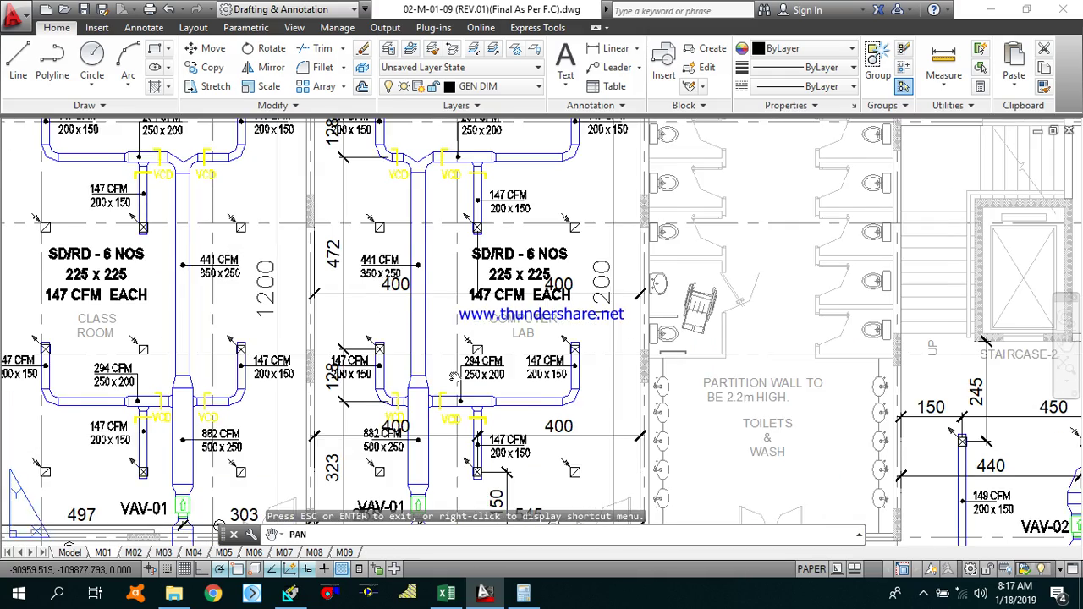
left_click_drag(455, 376, 460, 338)
mouse_move(558, 357)
left_mouse_down()
mouse_move(505, 357)
mouse_move(539, 378)
mouse_move(510, 345)
left_mouse_up()
scroll(511, 347, "down", 2)
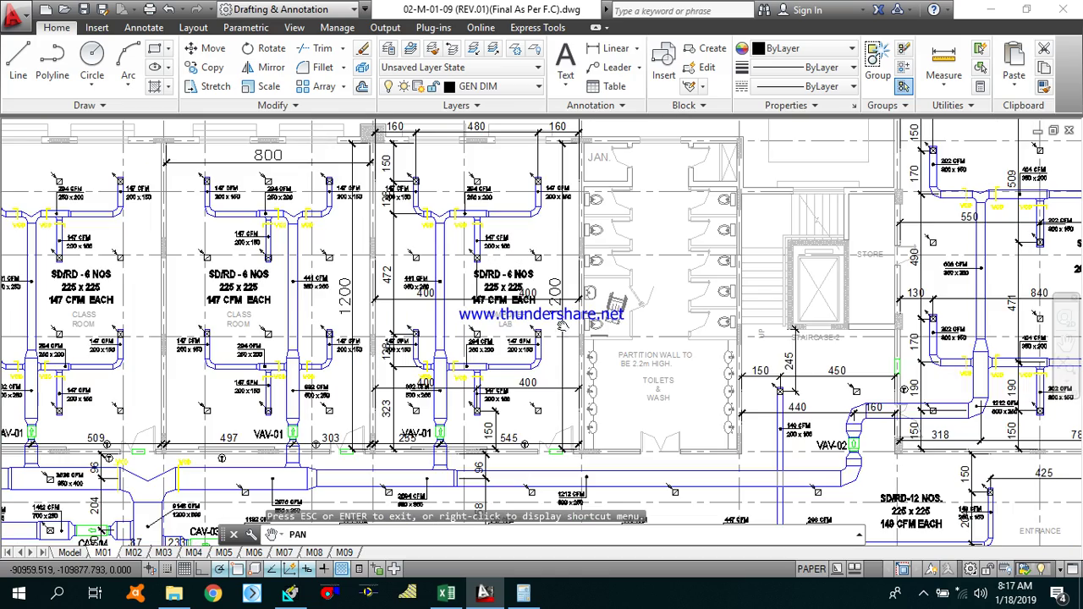
scroll(562, 296, "up", 4)
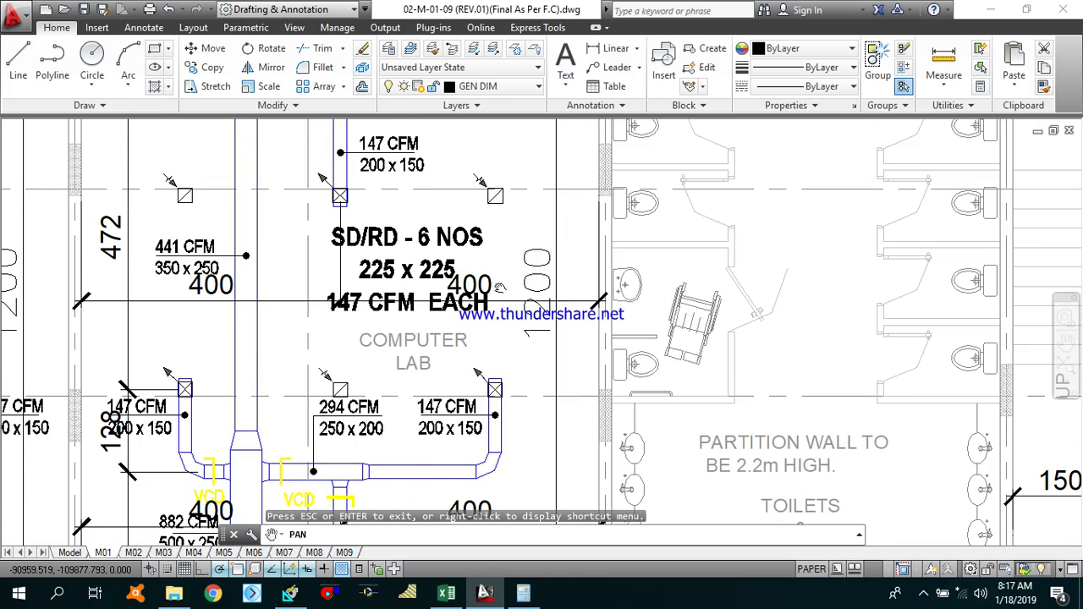
scroll(500, 286, "down", 2)
left_click_drag(305, 123, 365, 192)
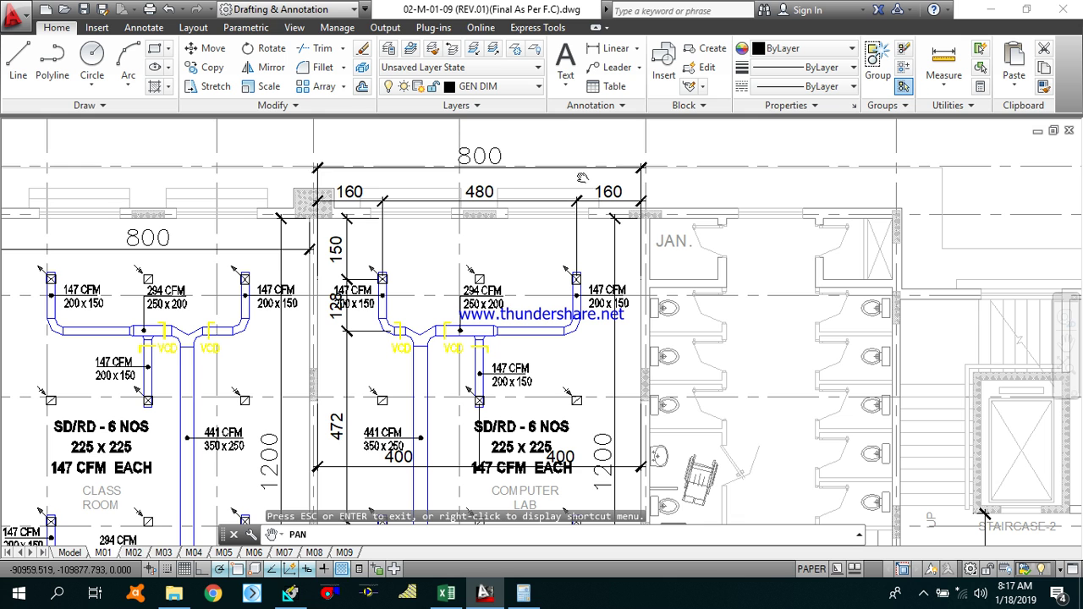
scroll(552, 350, "down", 2)
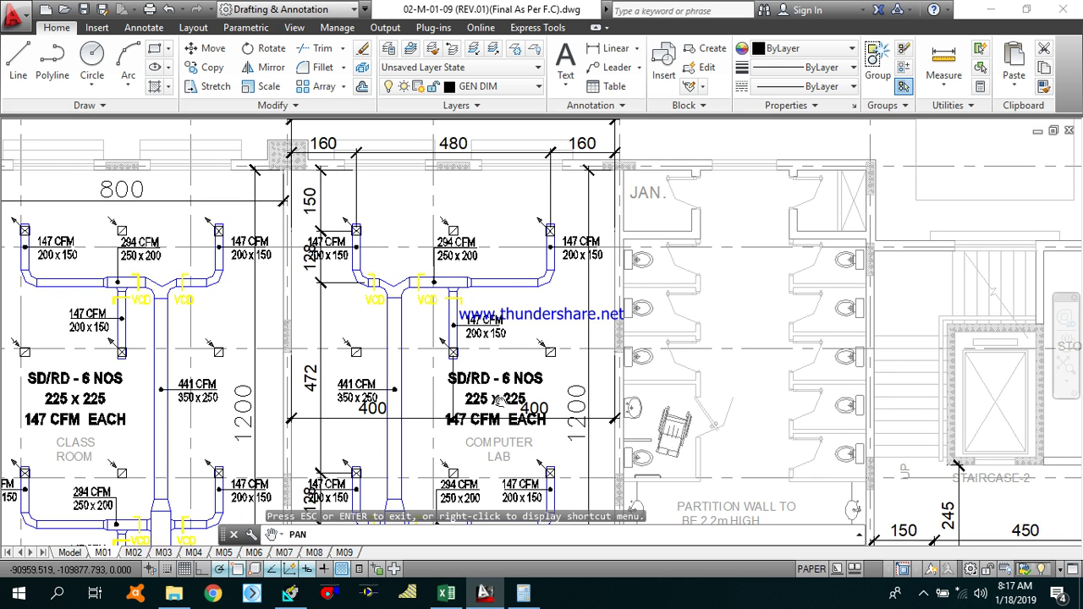
left_click_drag(499, 395, 488, 441)
left_click(524, 593)
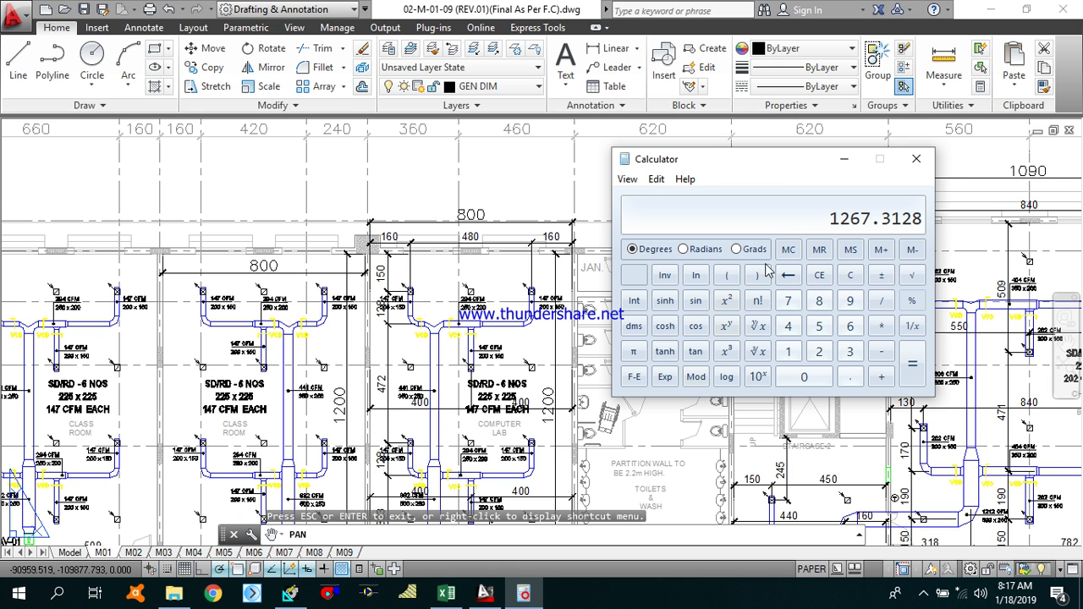
left_click(850, 274)
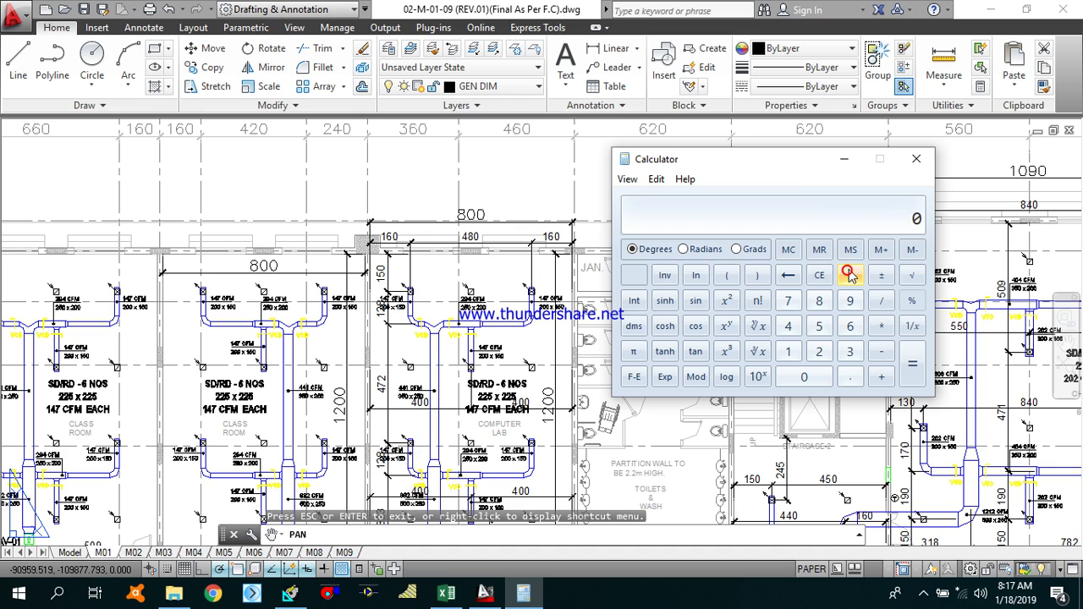
Step: Compute the Computer Lab area 8 × 12 = 96 m² and convert it to 1032.96 ft²
type("12")
key("Return")
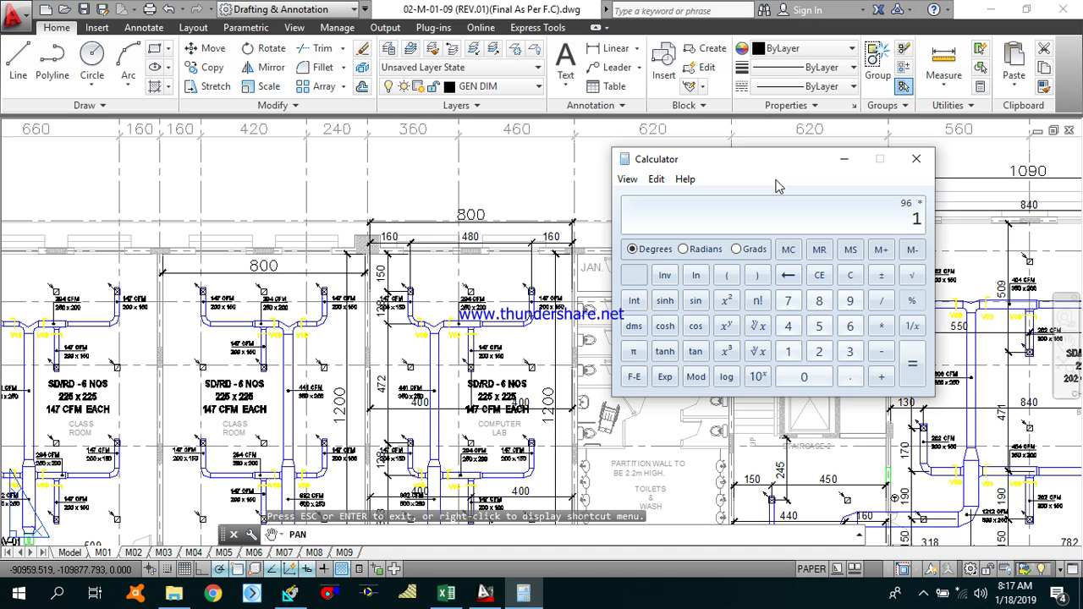
type(".76")
key("Return")
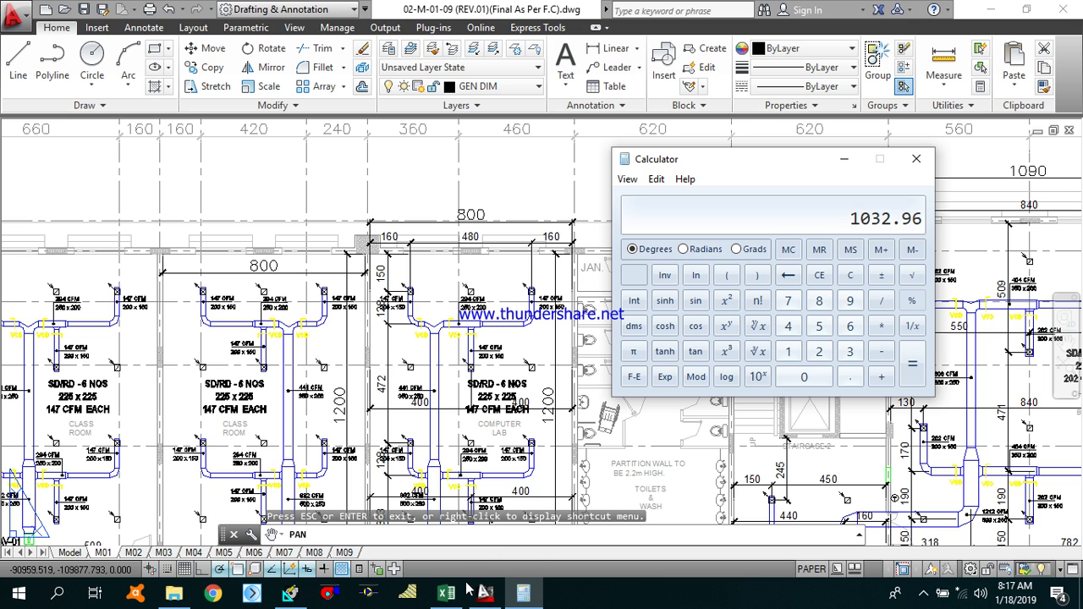
Step: Enter 1033 as the Computer Lab room area in Excel and return to AutoCAD
mouse_move(461, 597)
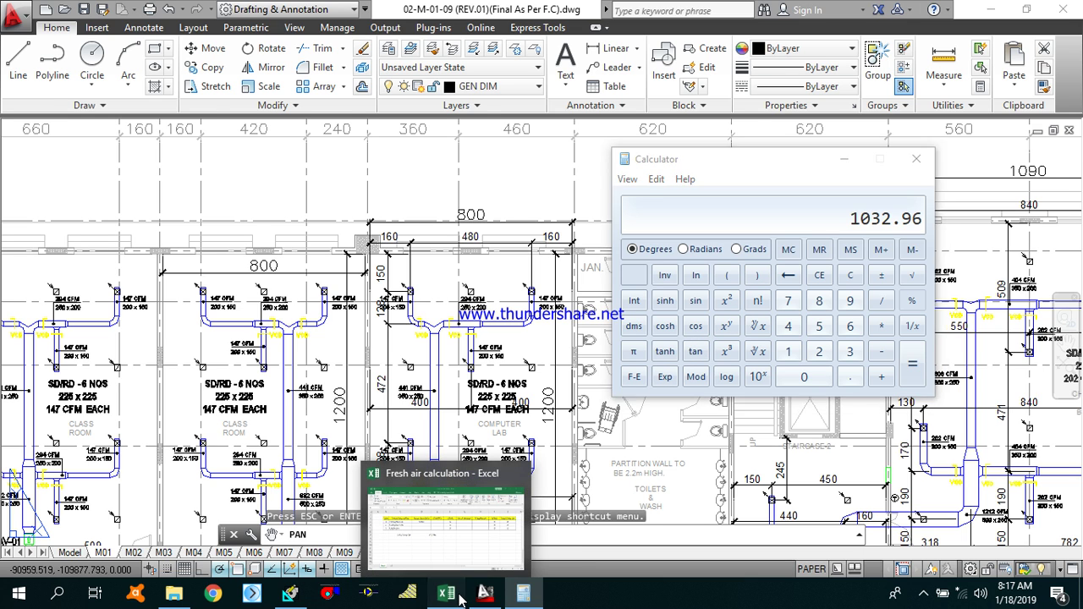
left_click(462, 597)
type("1033")
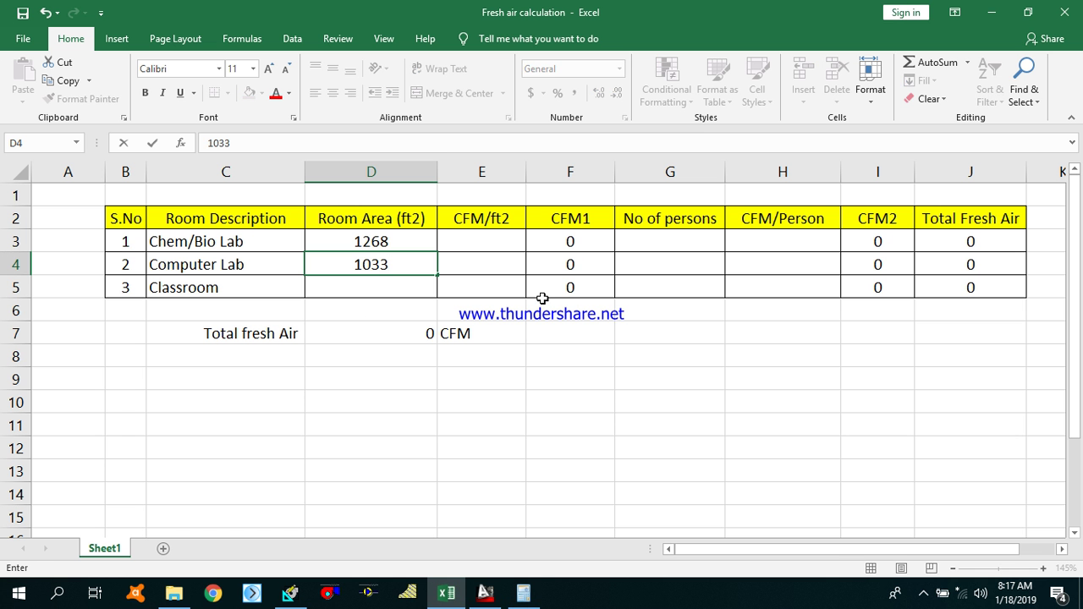
key("Return")
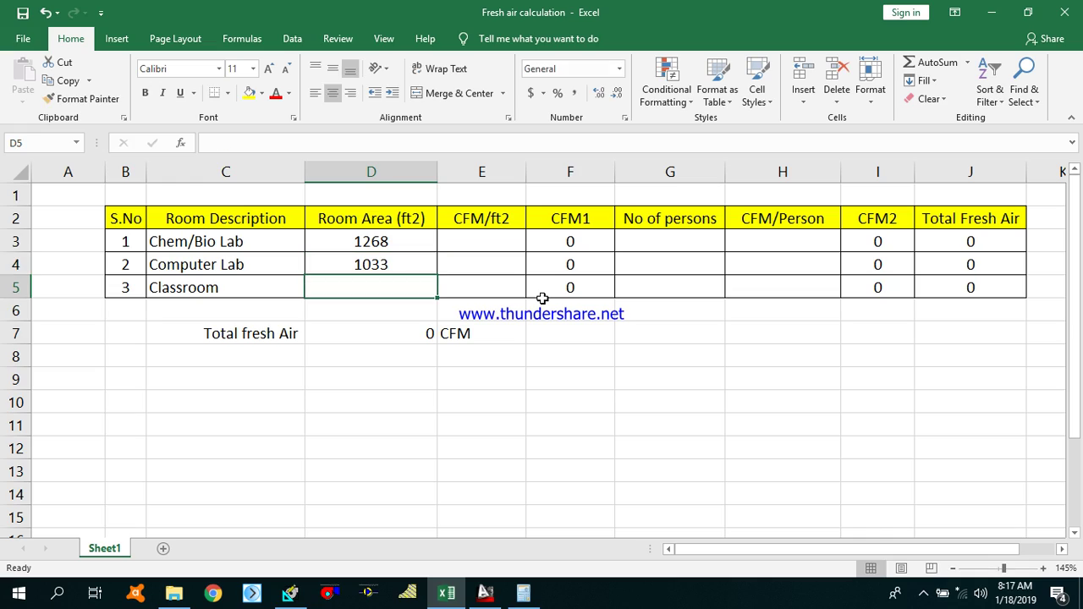
left_click(485, 592)
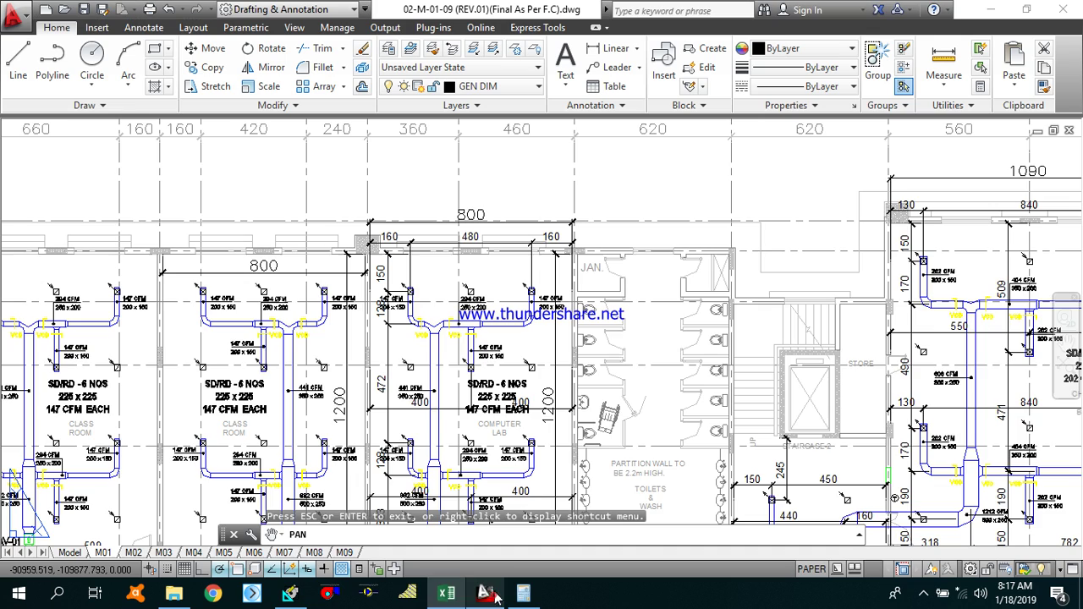
Step: Pan and zoom across the classrooms and Computer Lab to compare their 800 and 1200 dimensions
mouse_move(494, 369)
left_mouse_down()
mouse_move(655, 317)
mouse_move(592, 330)
left_mouse_up()
scroll(635, 317, "up", 5)
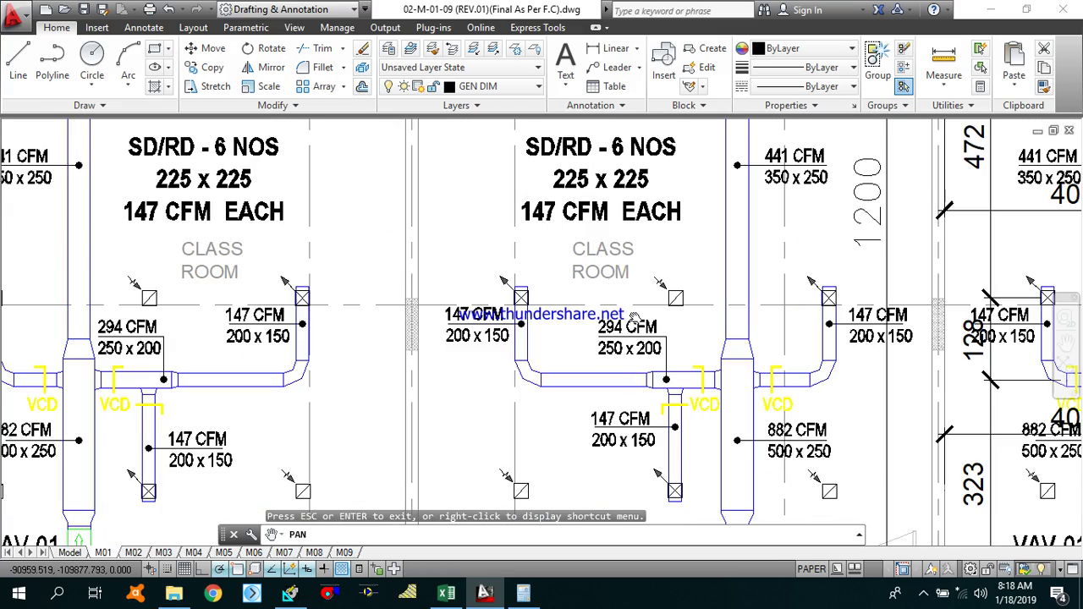
scroll(626, 279, "down", 5)
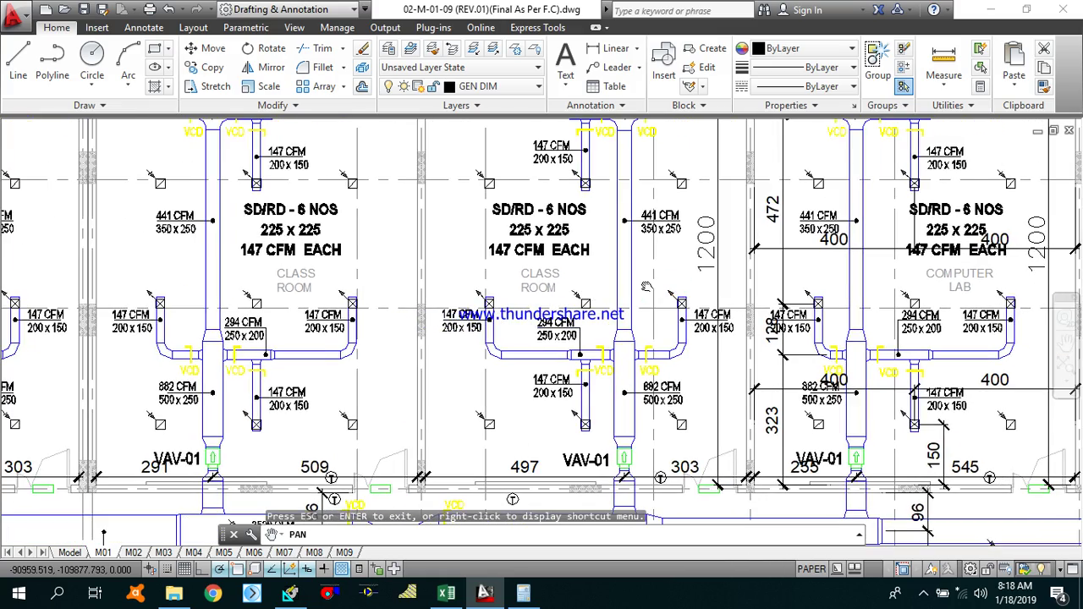
left_click_drag(645, 289, 614, 326)
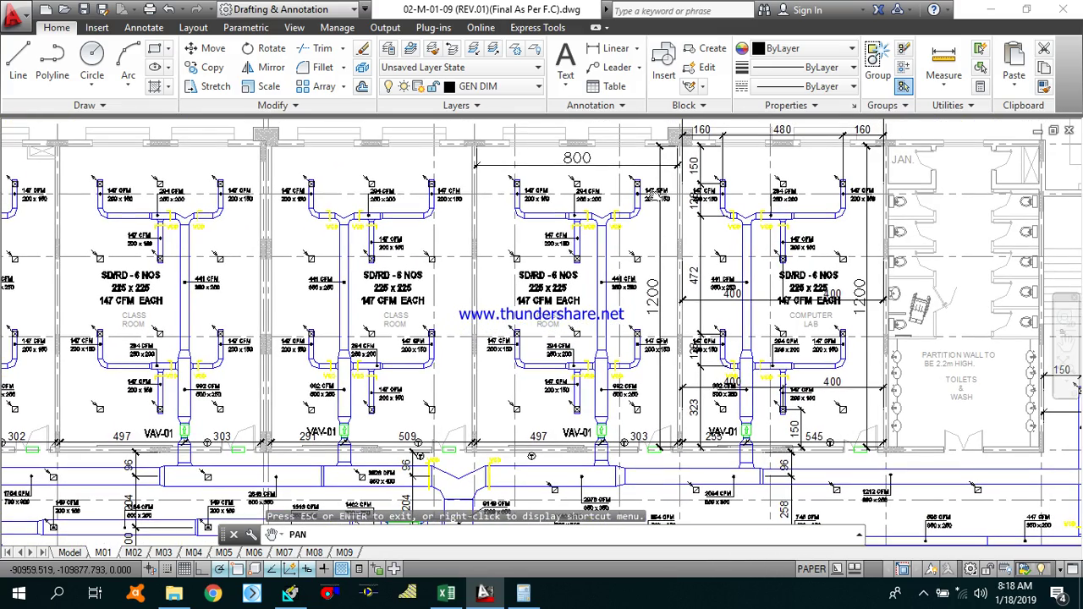
scroll(553, 149, "up", 2)
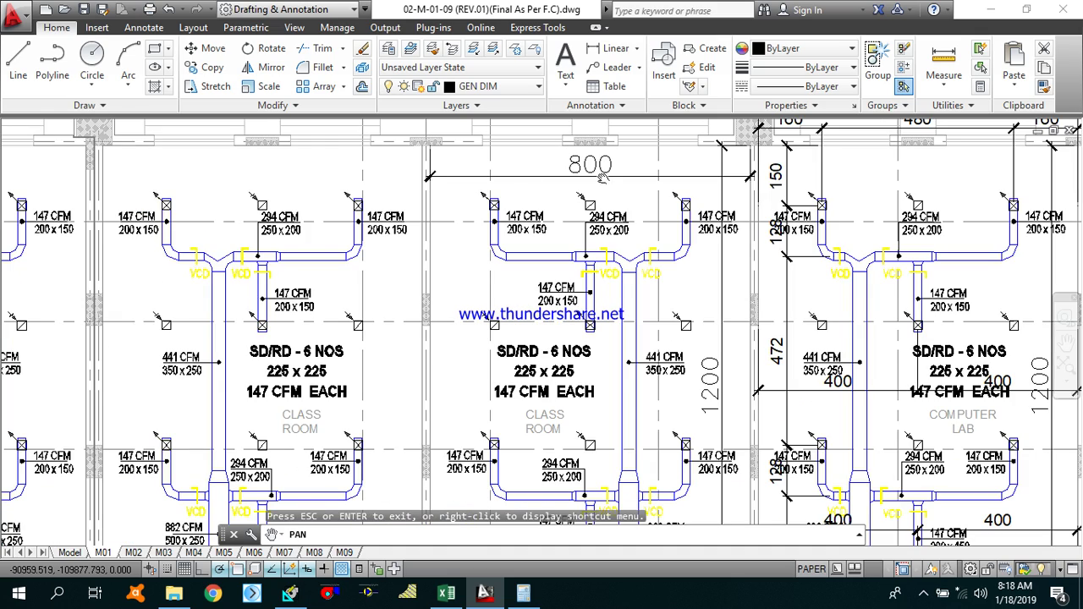
scroll(625, 242, "down", 2)
left_click_drag(687, 269, 655, 254)
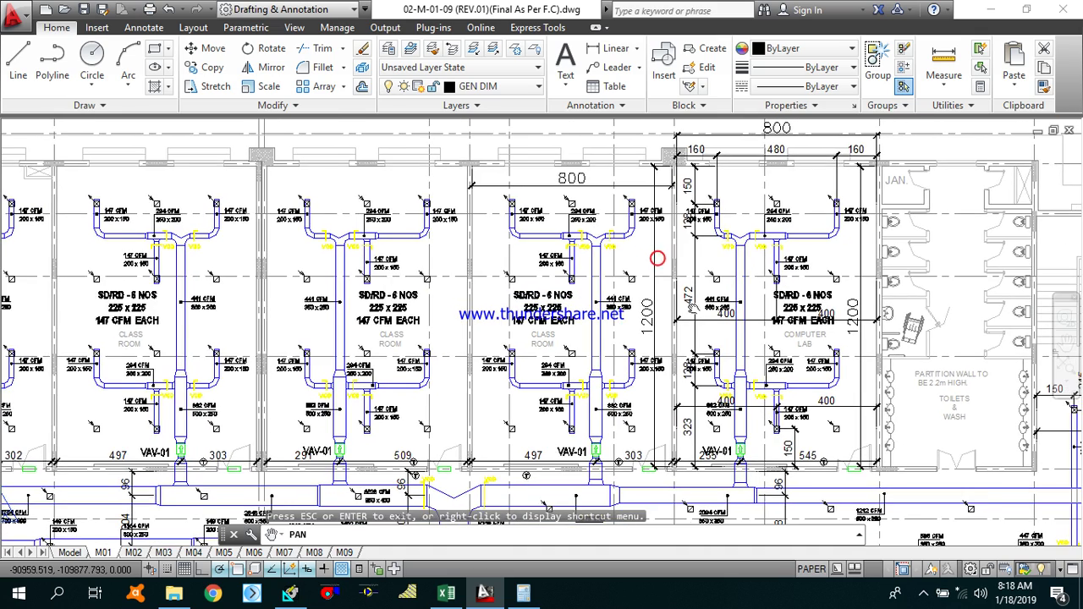
scroll(693, 312, "up", 2)
scroll(659, 313, "down", 2)
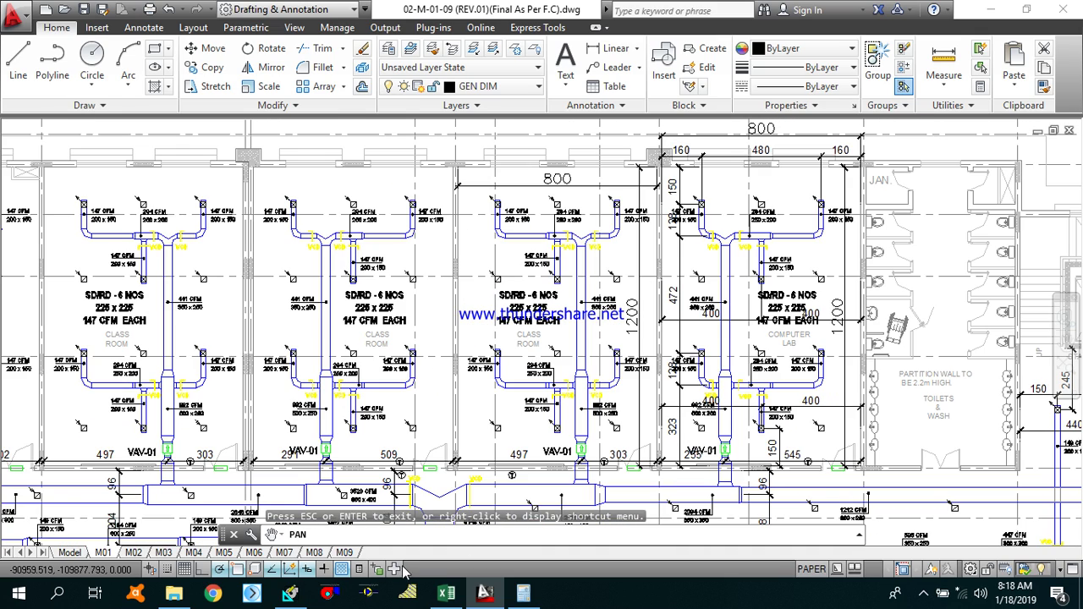
left_click(446, 592)
Step: Copy the Computer Lab's 1033 ft² room area into the Classroom's room area cell
left_click(392, 262)
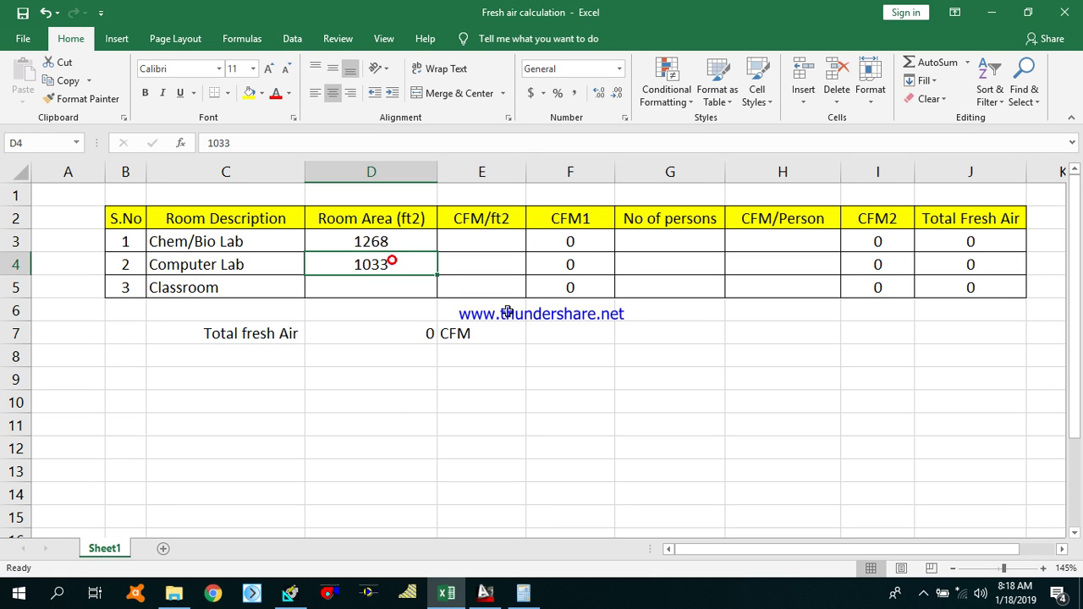
key("ctrl+c")
key("Down")
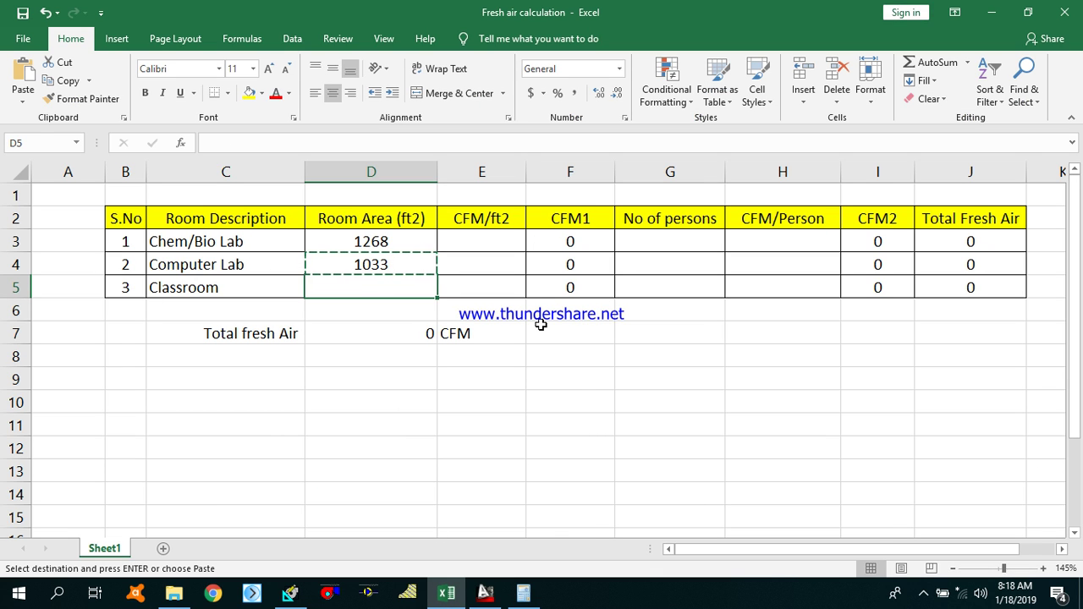
key("ctrl+v")
key("Right")
key("Escape")
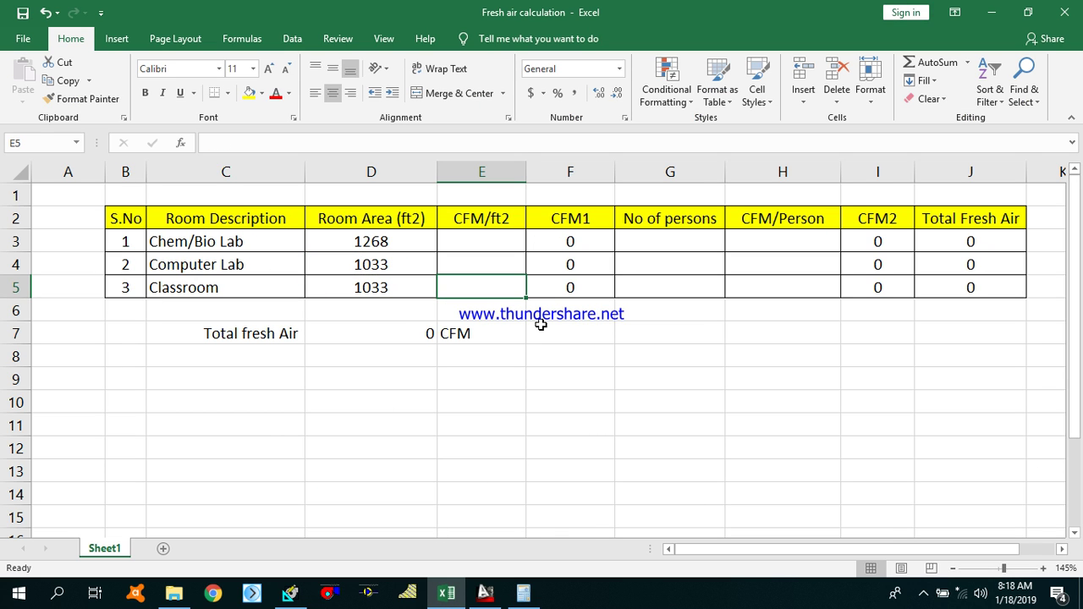
left_click(497, 241)
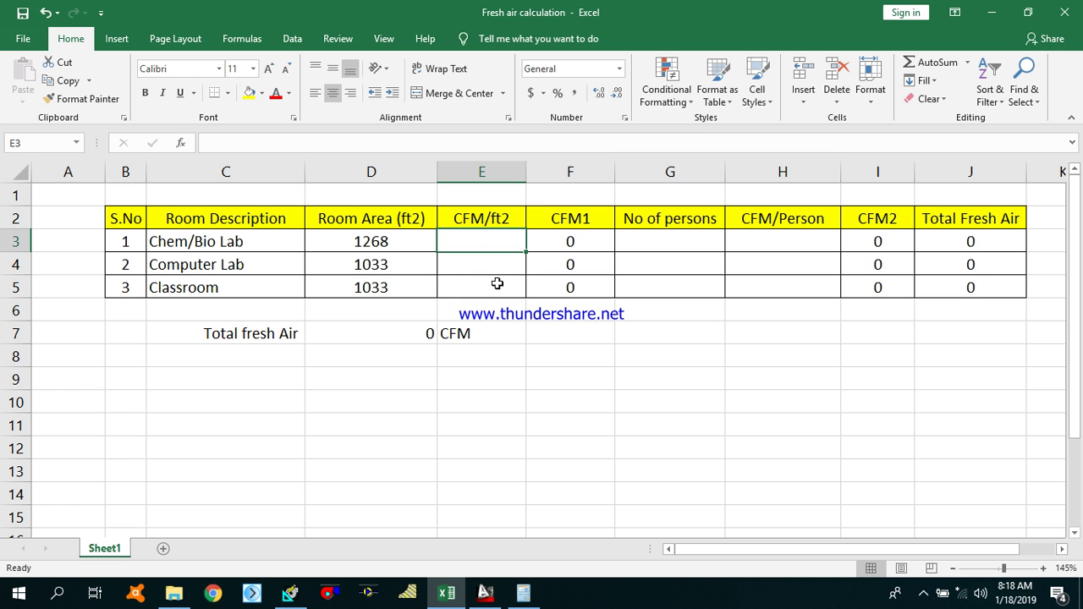
left_click_drag(502, 241, 502, 261)
left_click(503, 242)
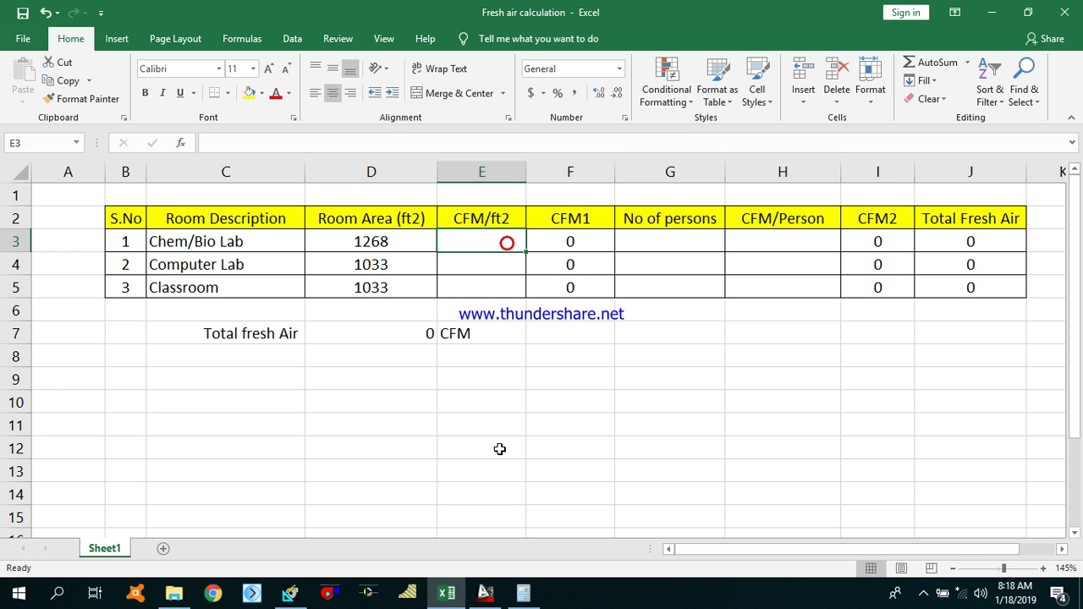
Step: In HAP 4.9, open the Spaces list and a new default space's properties
left_click(290, 592)
left_click_drag(687, 46, 715, 51)
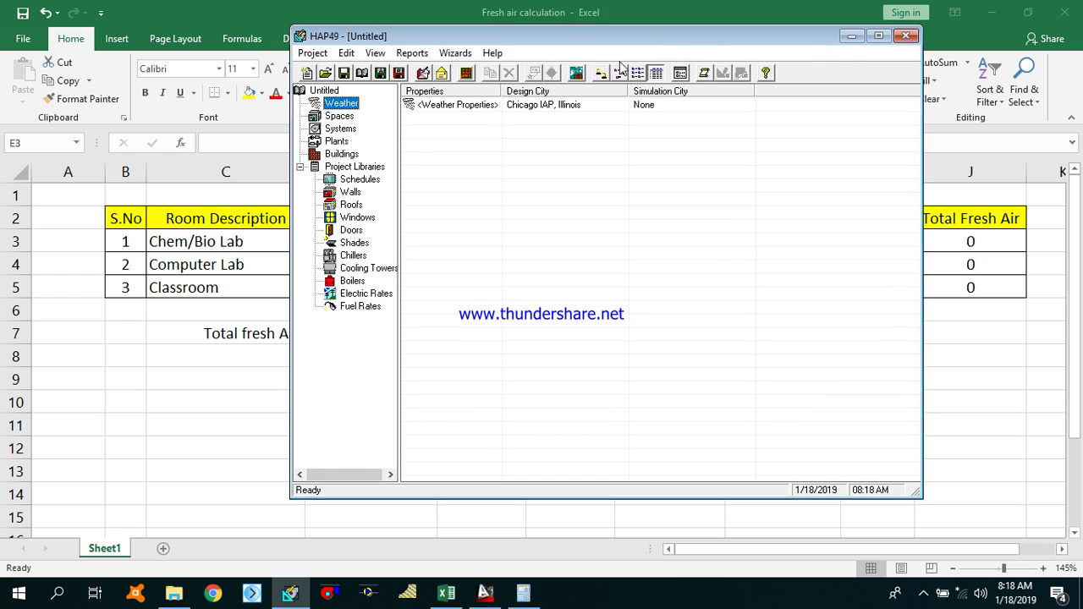
left_click(349, 117)
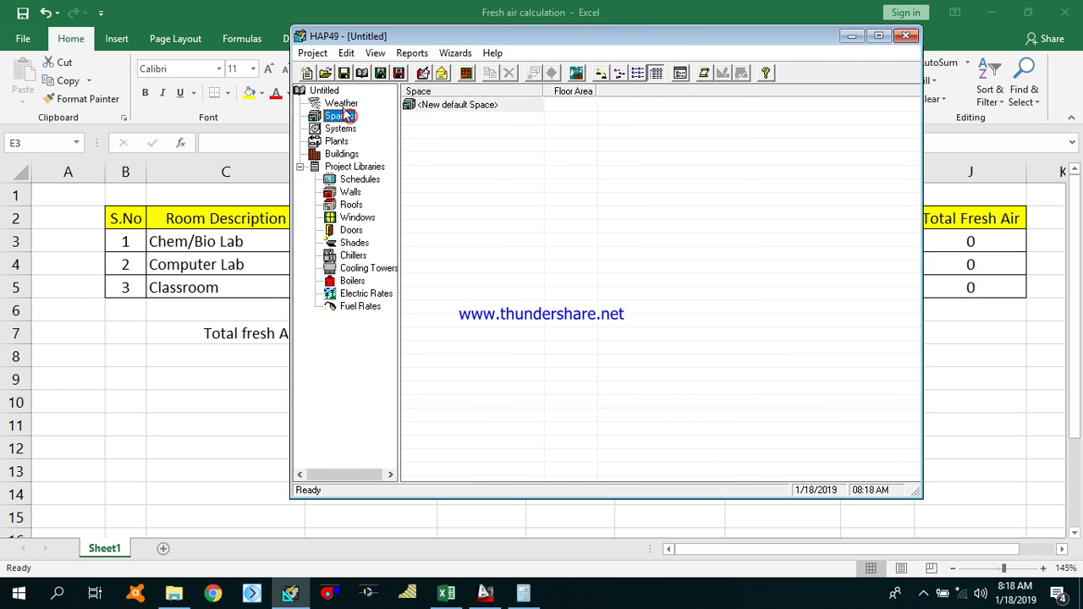
key("Up")
key("Down")
left_click(341, 119)
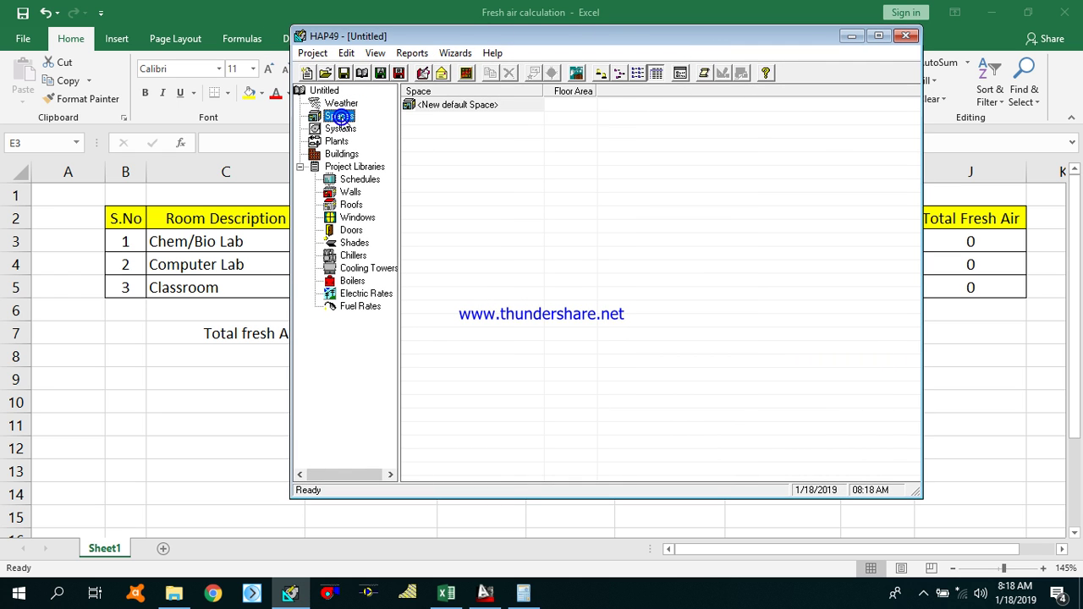
double_click(461, 106)
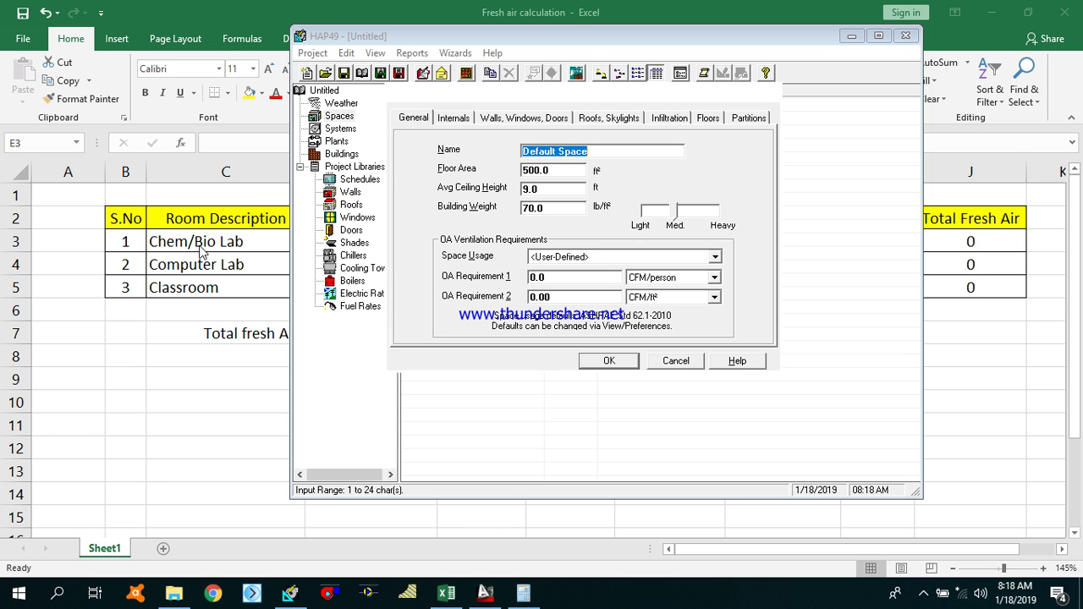
Step: Set space usage to EDUCATION: Science laboratory (10.0 CFM/person, 0.18 CFM/ft²) and return to Excel
left_click(705, 258)
scroll(656, 317, "down", 3)
scroll(656, 325, "down", 4)
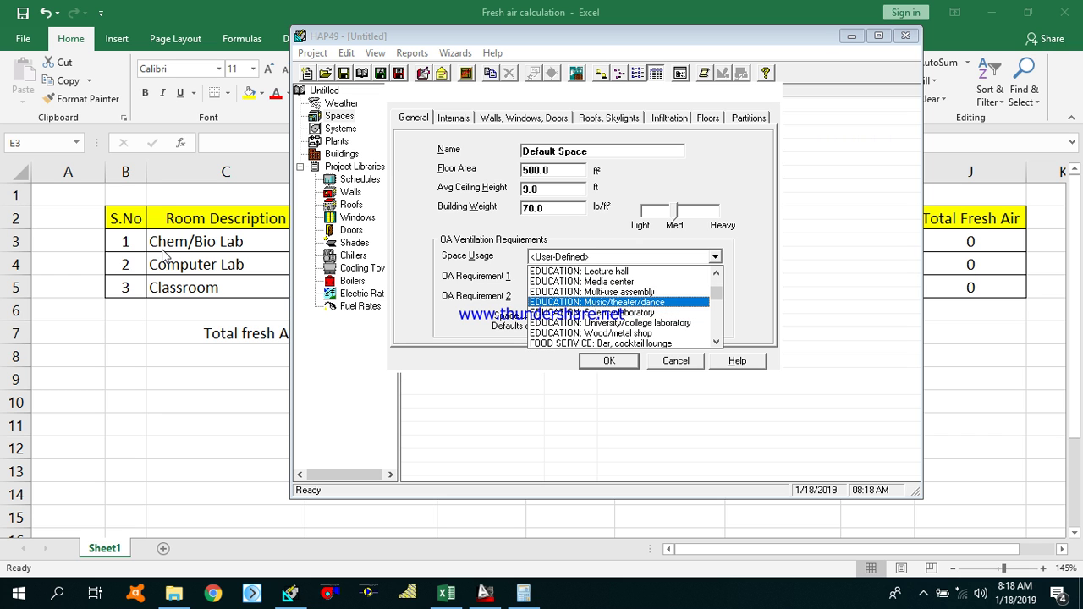
left_click(627, 313)
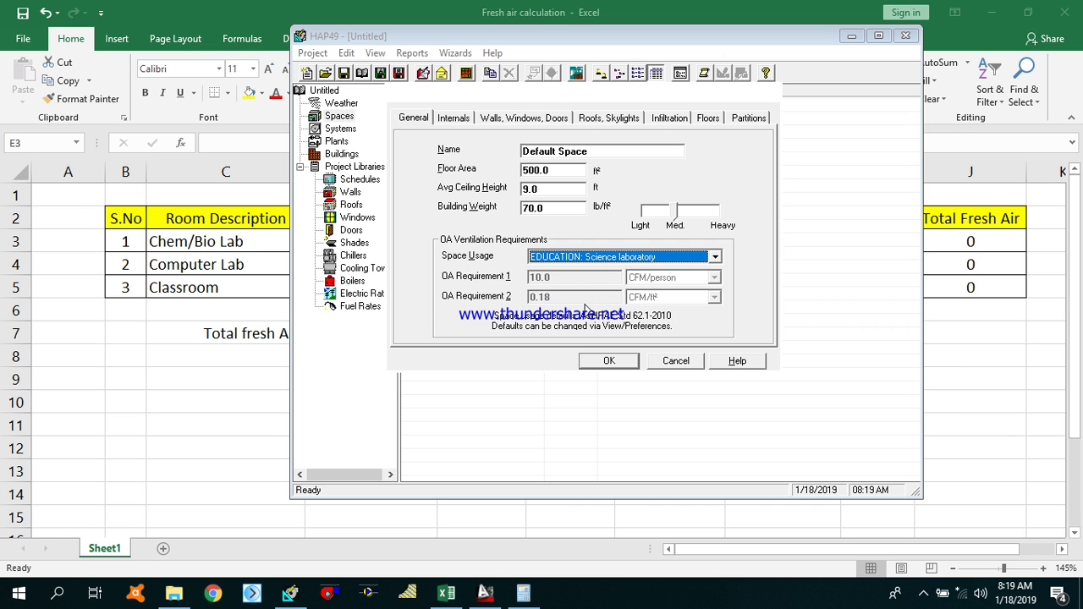
key("alt+Tab")
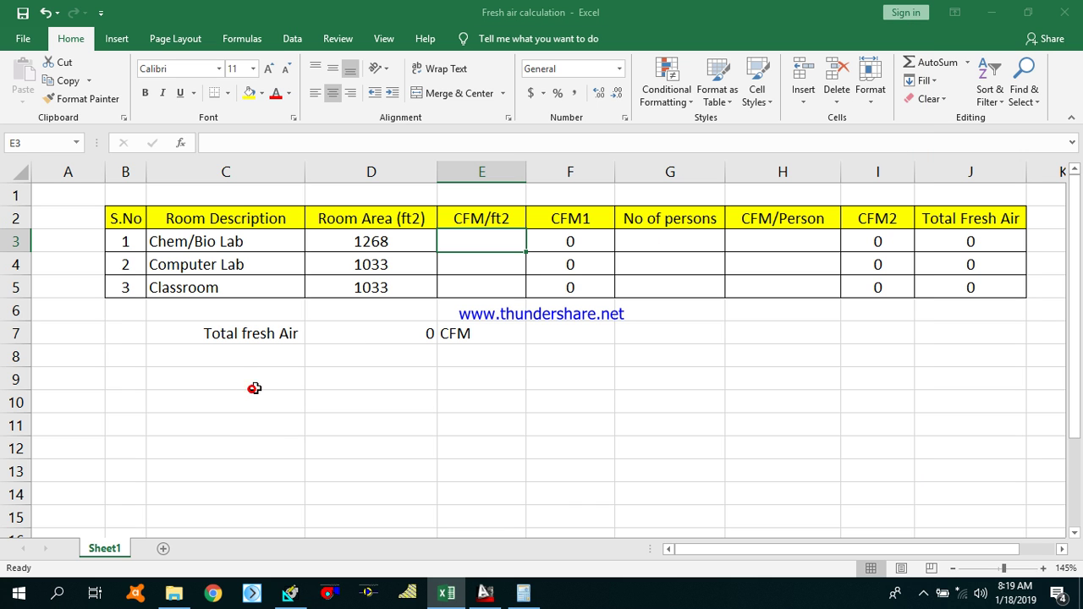
Step: Enter 10 CFM/person and 0.18 CFM/ft2 for the Chem/Bio Lab, rechecking the area rate in HAP
left_click(734, 239)
type("10")
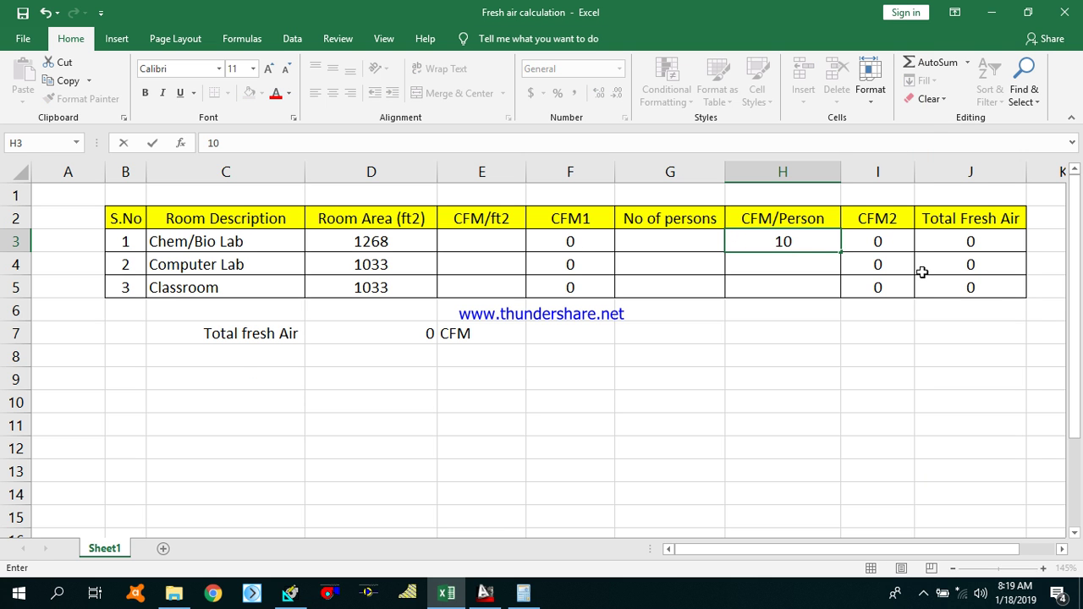
key("Left")
key("Left")
key("Left")
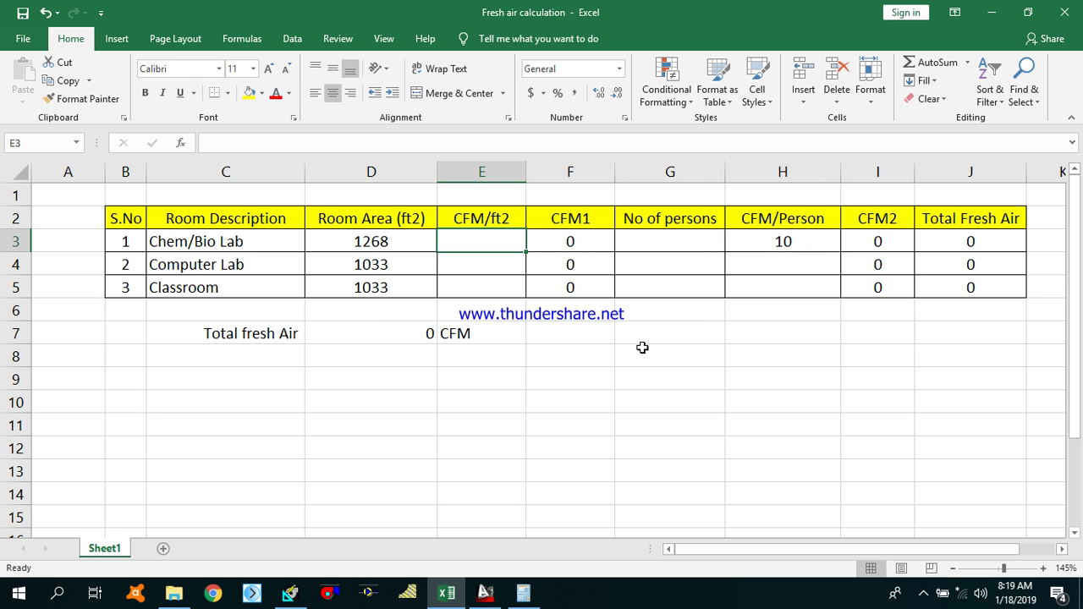
left_click(290, 592)
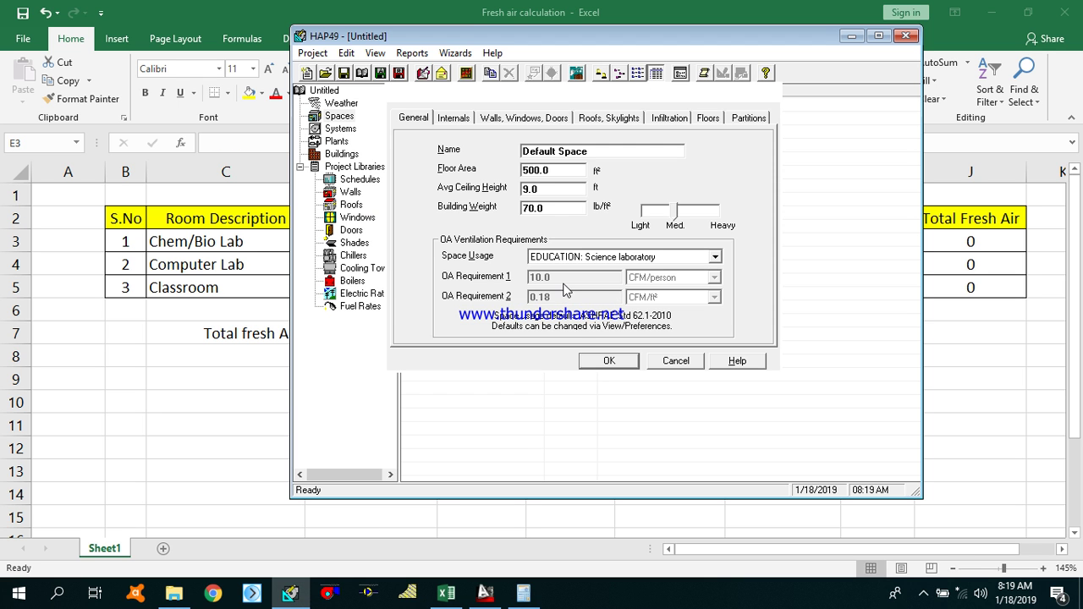
key("alt+Tab")
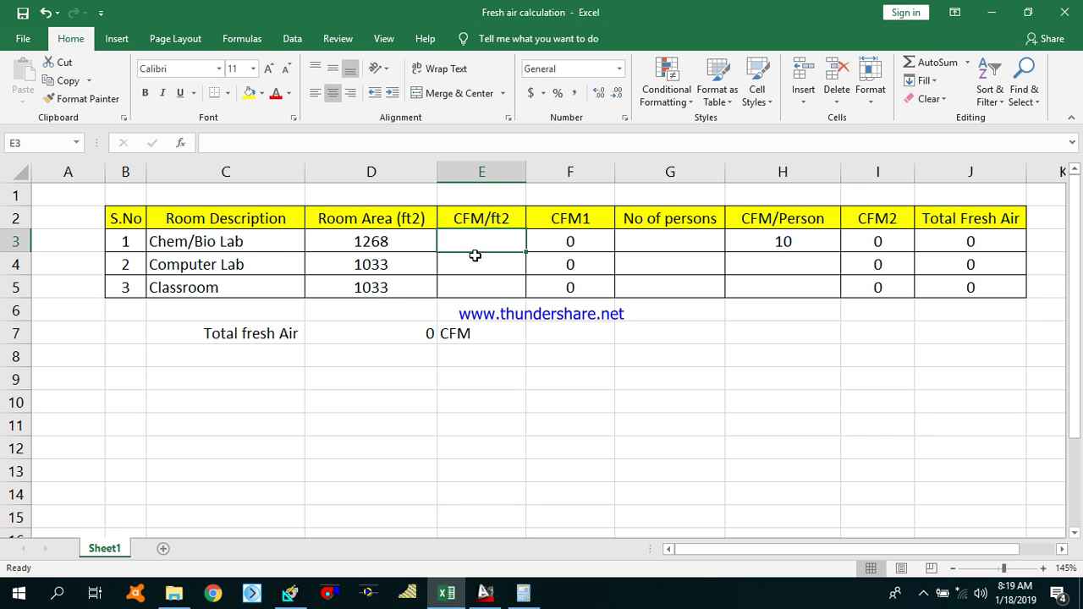
type("0.18")
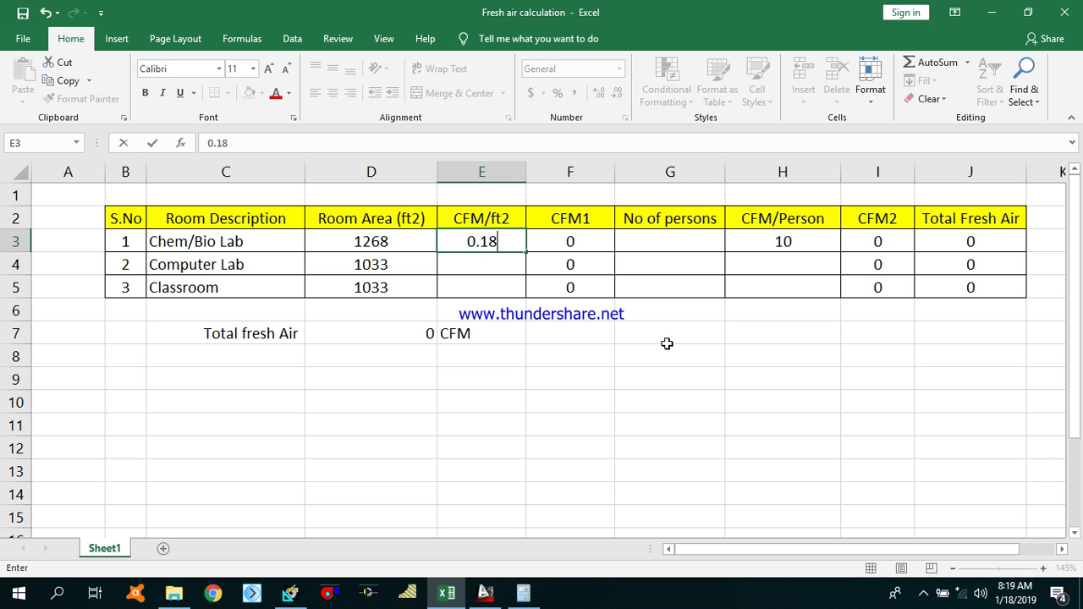
key("Tab")
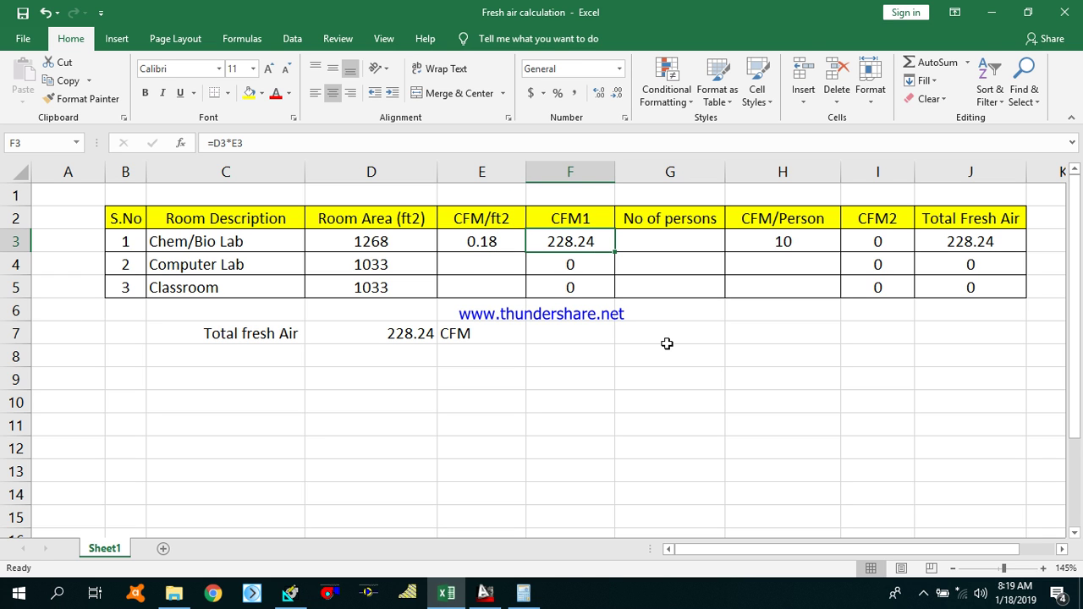
Step: Verify the Chem/Bio Lab's area and CFM1 formula =D3*E3, yielding 228.24 CFM
left_click(514, 264)
left_click(566, 242)
left_click(404, 242)
left_click(488, 236)
double_click(558, 240)
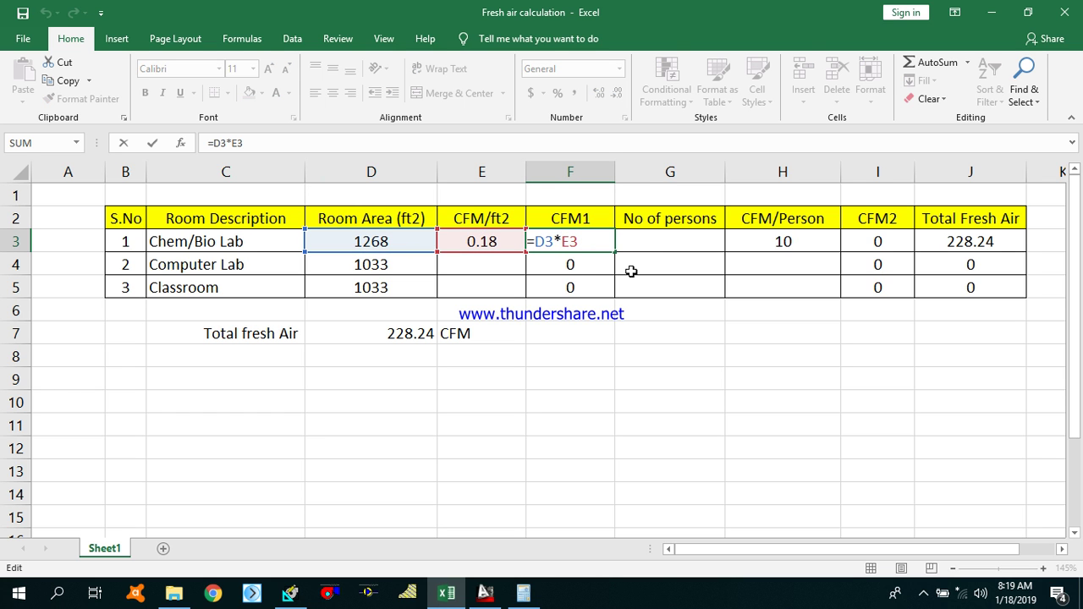
key("Escape")
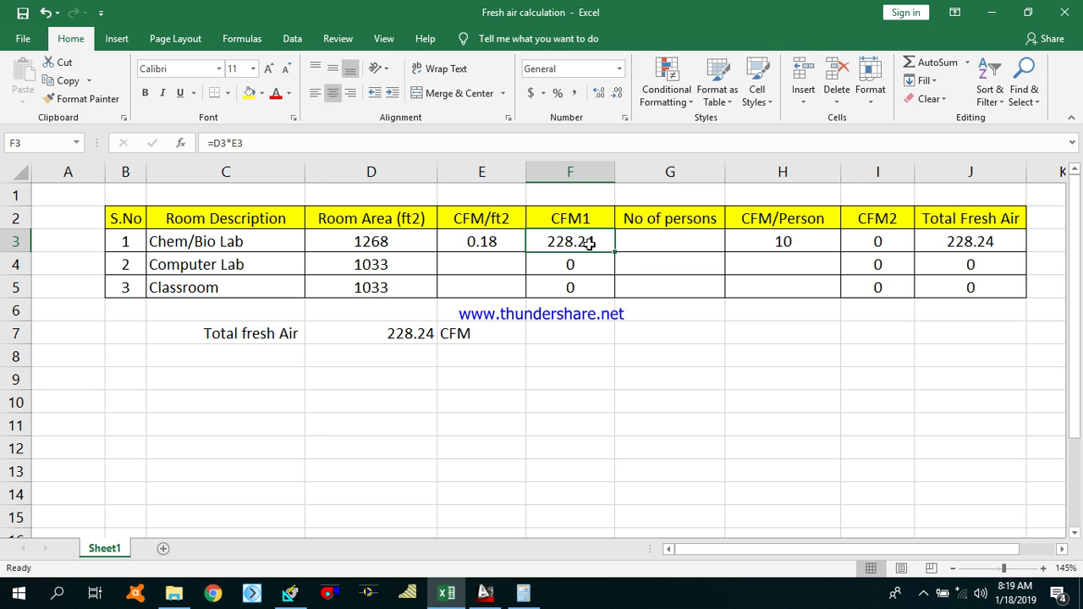
left_click(504, 260)
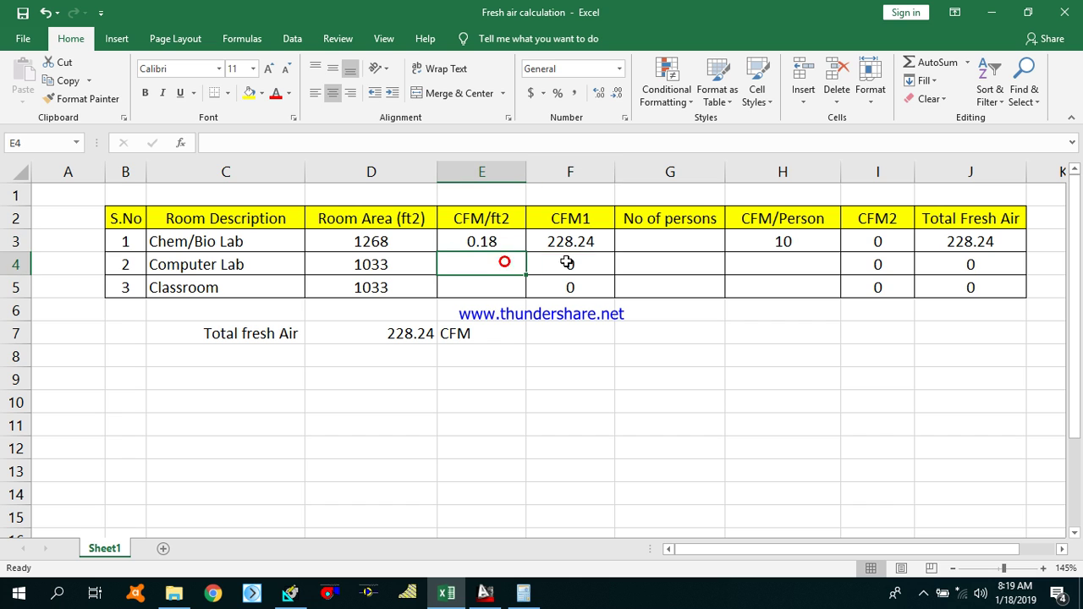
left_click(702, 251)
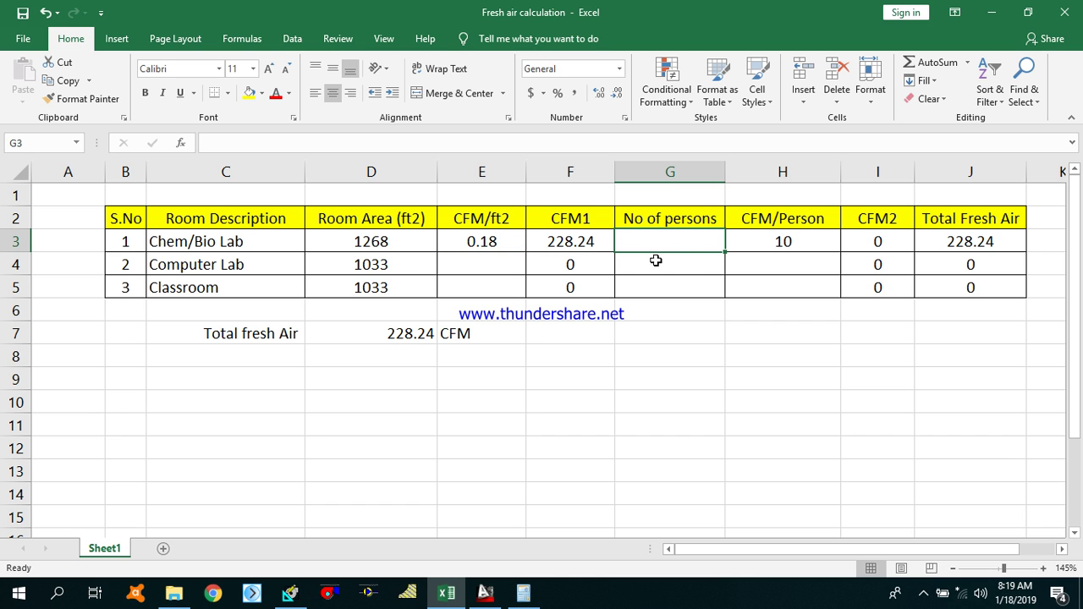
left_click(485, 592)
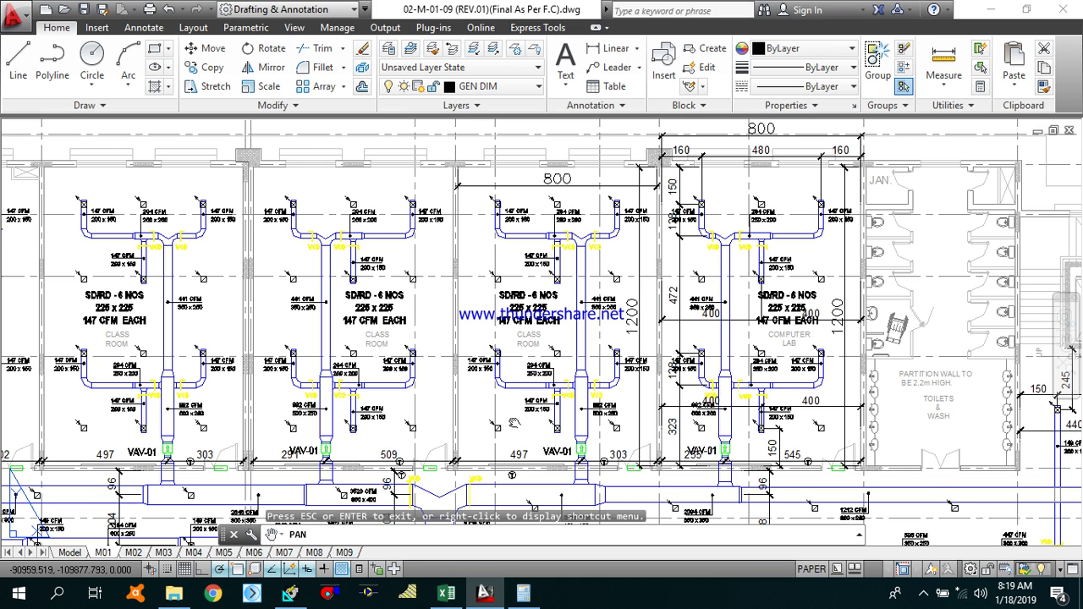
mouse_move(768, 387)
left_mouse_down()
mouse_move(757, 400)
mouse_move(423, 385)
mouse_move(359, 340)
left_mouse_up()
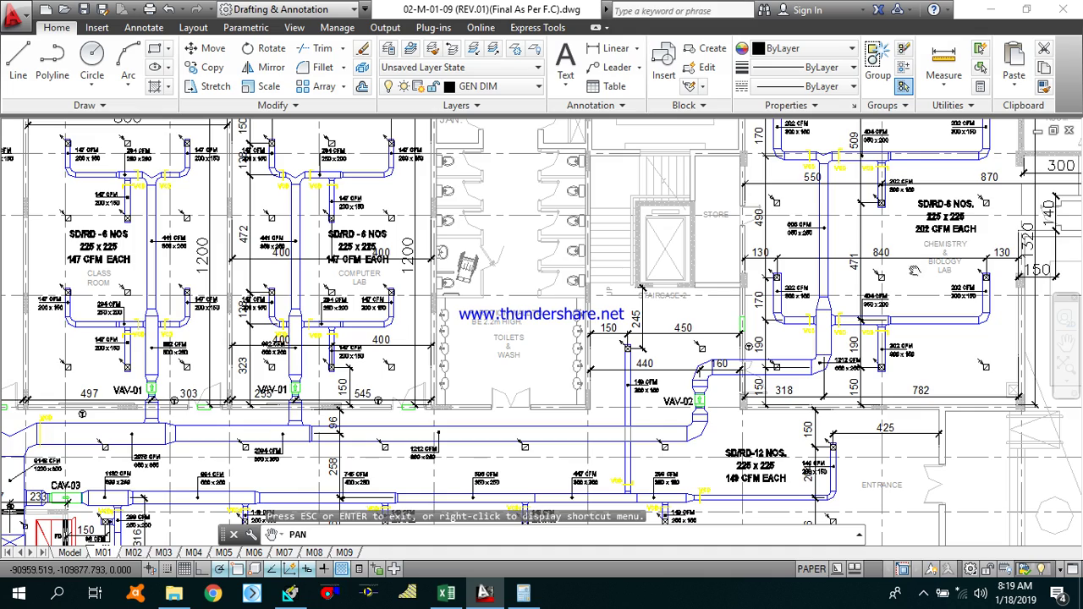
left_click_drag(683, 326, 831, 331)
left_click_drag(464, 268, 569, 272)
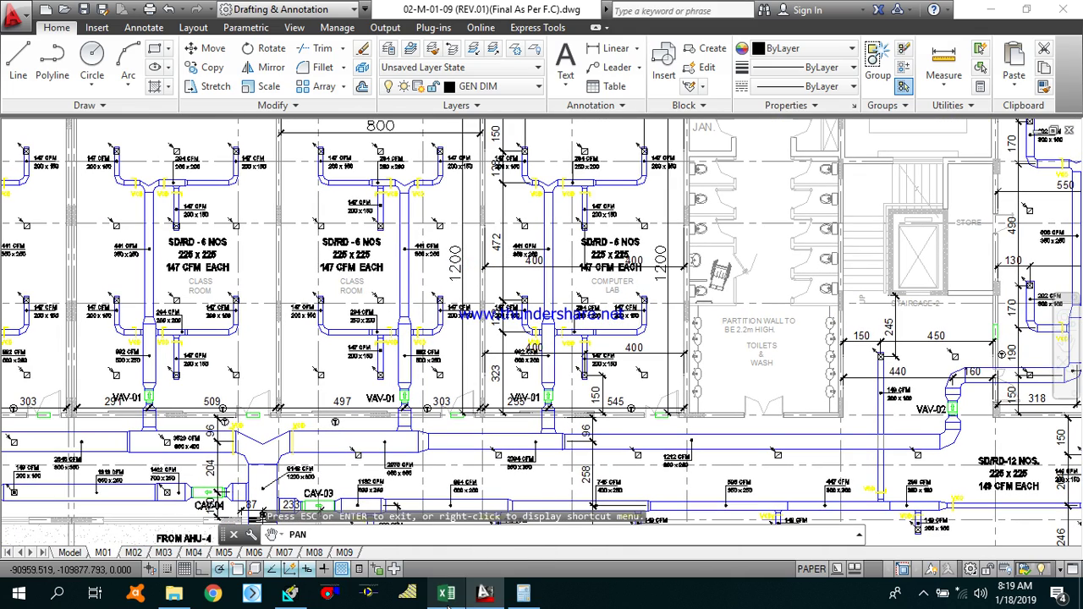
left_click(446, 596)
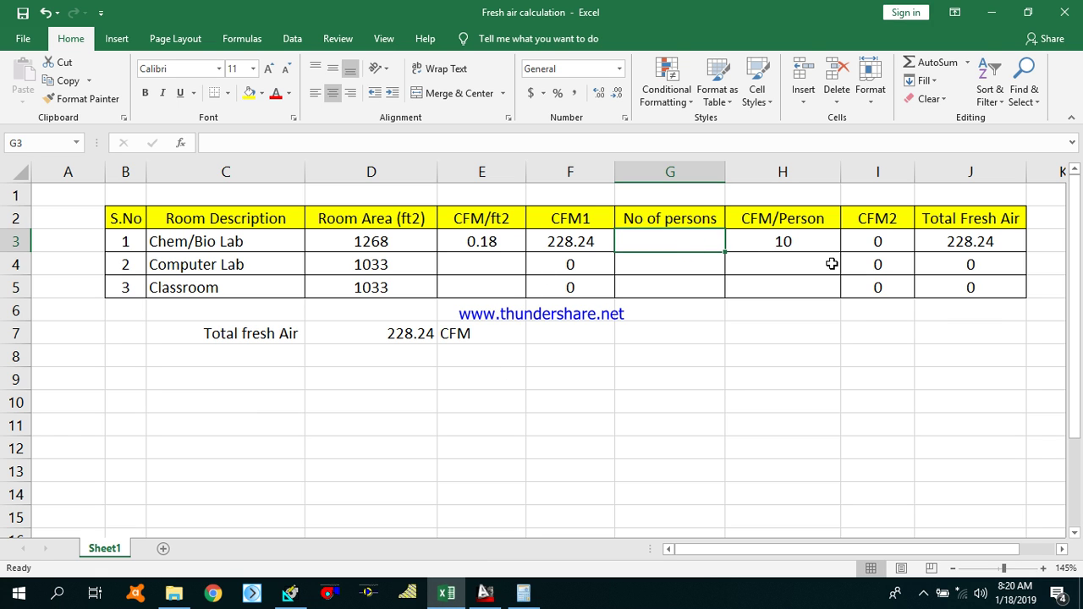
Step: Enter 15 persons for the Chem/Bio Lab, giving a CFM2 of 150
type("15")
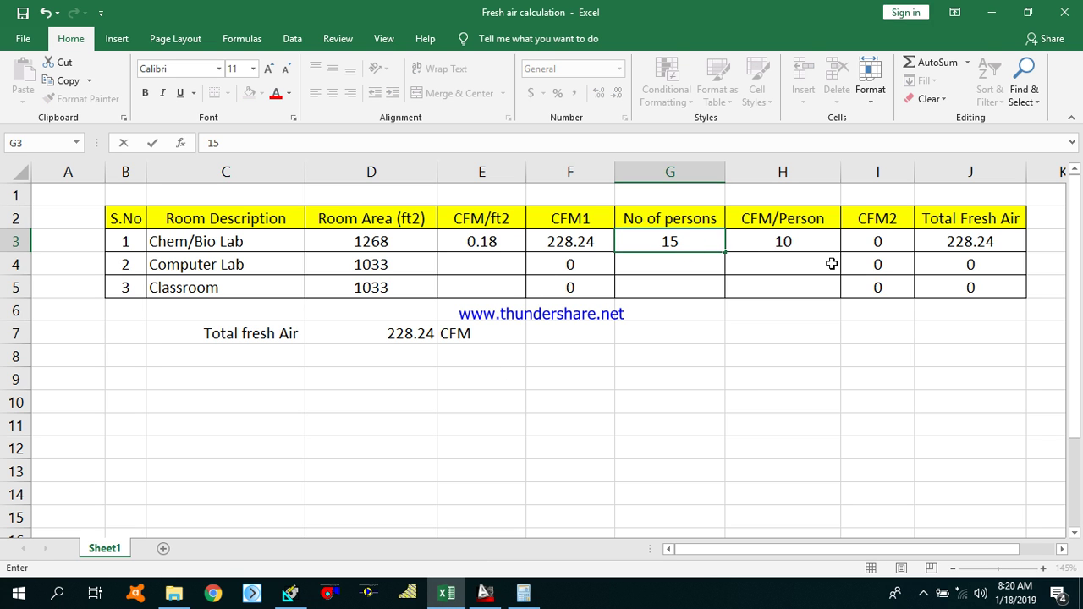
key("Return")
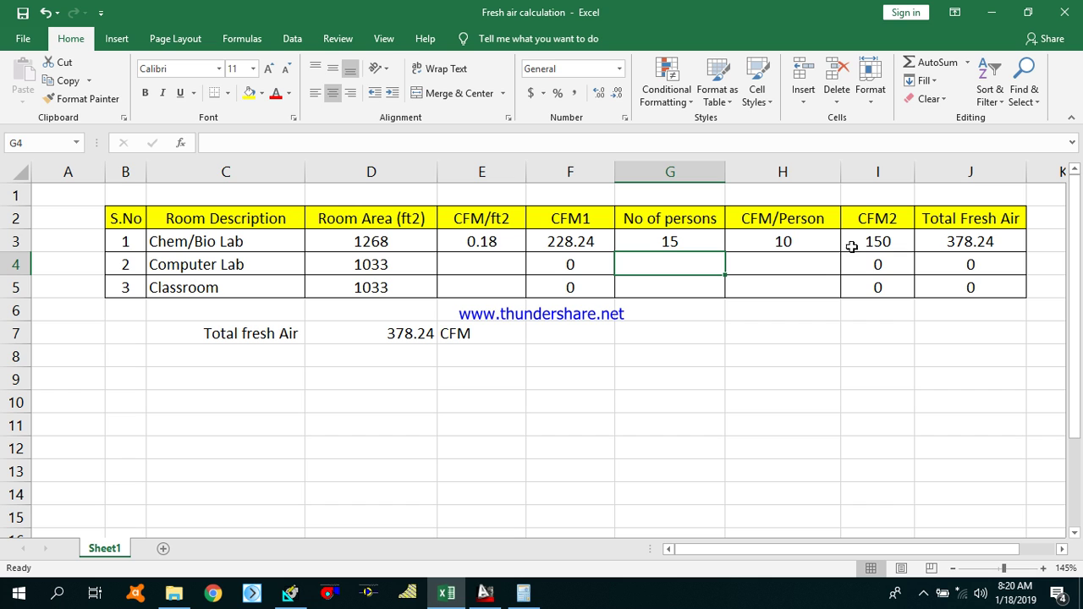
left_click(868, 245)
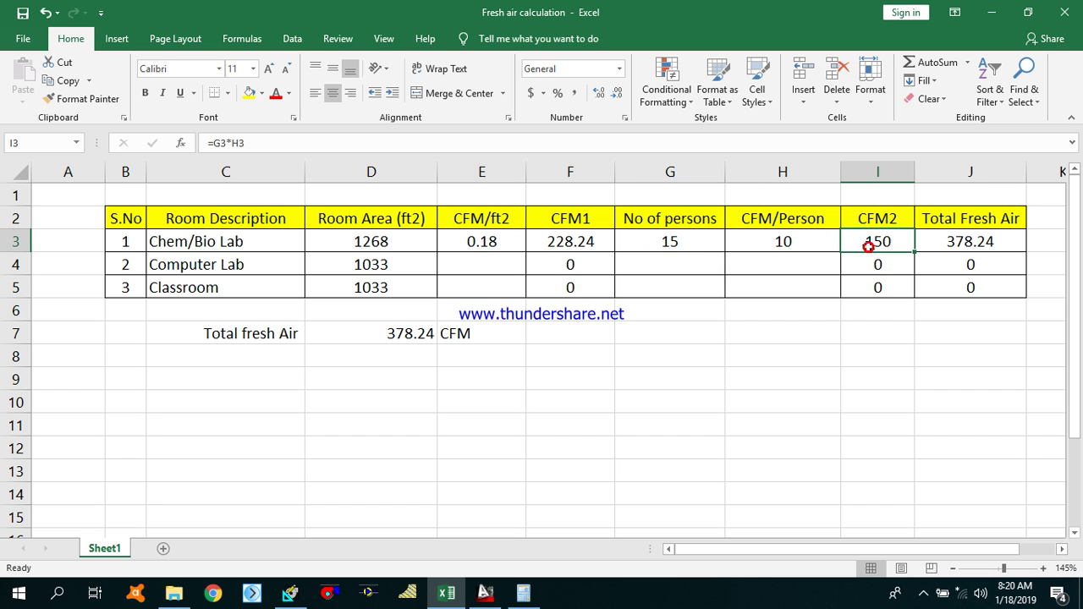
left_click(669, 237)
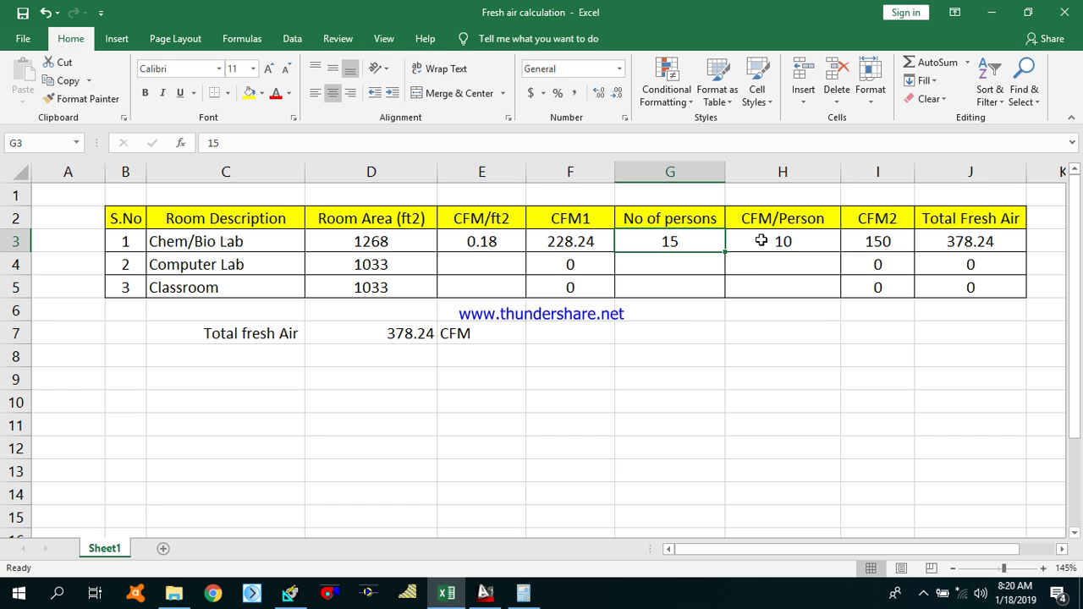
left_click(761, 241)
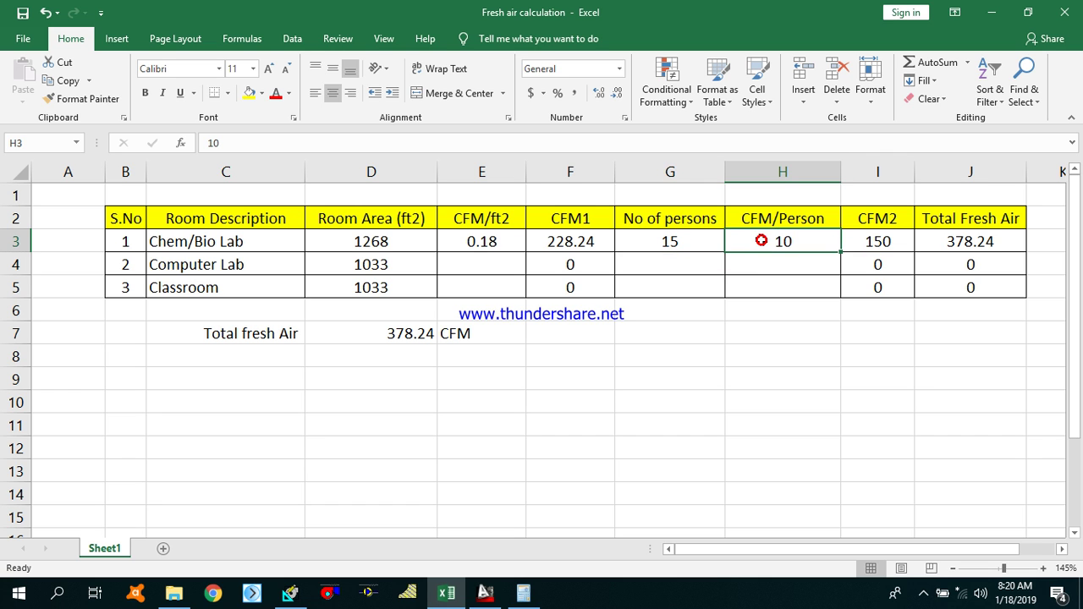
left_click(869, 243)
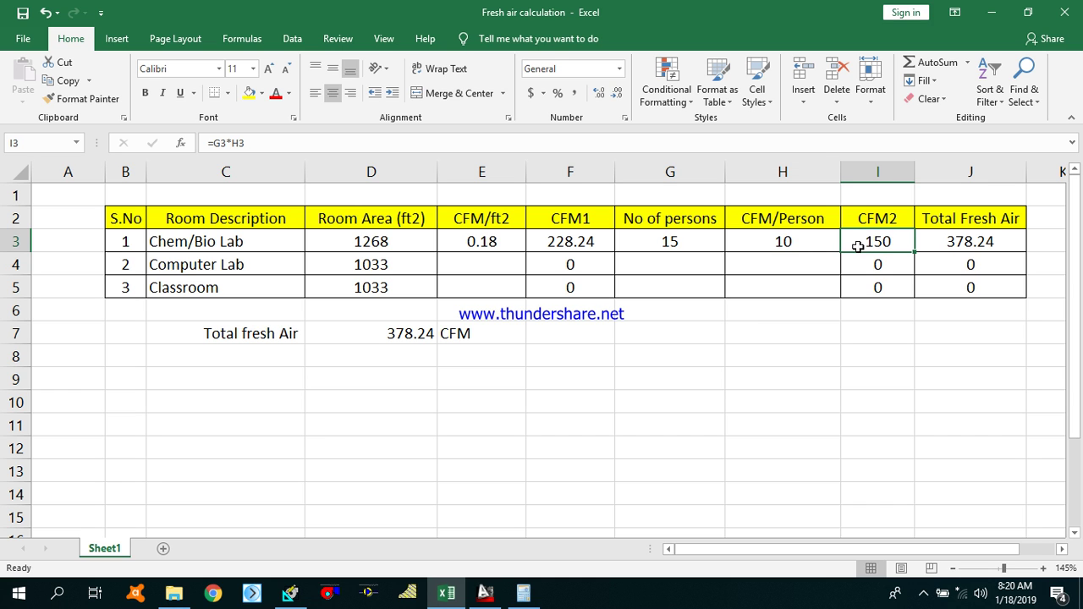
left_click(973, 244)
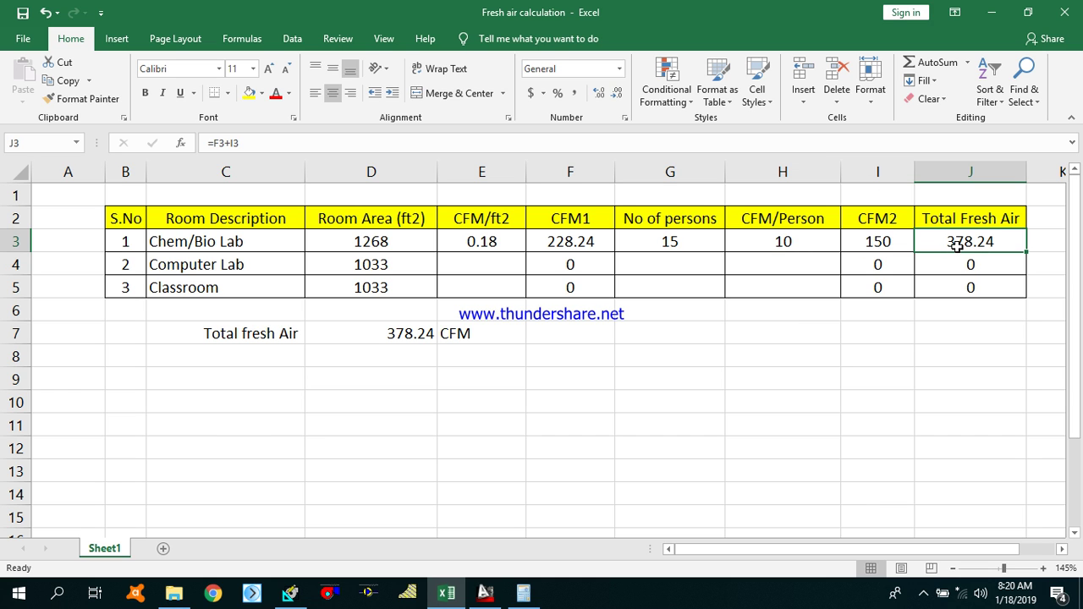
left_click(573, 243)
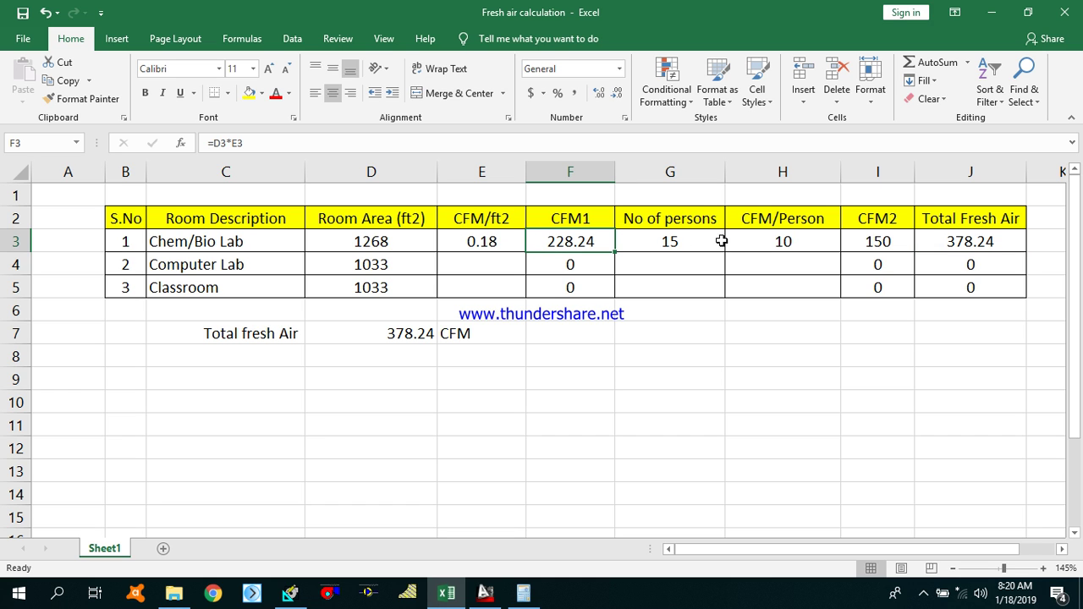
Step: Review the Chem/Bio Lab's 378.24 CFM total in J3 against its CFM1 and CFM2 formulas
left_click(952, 241)
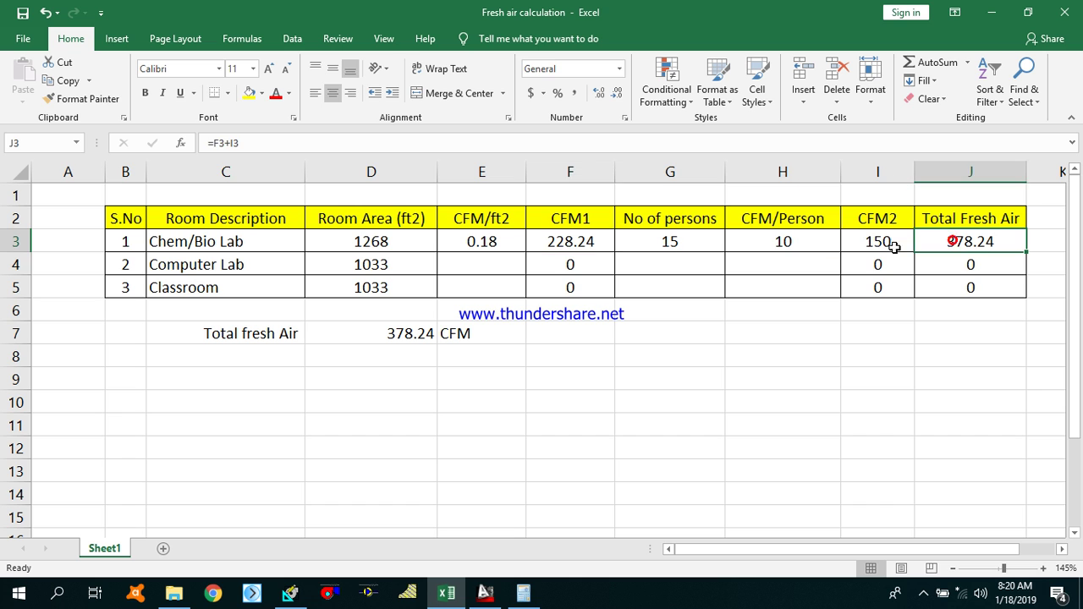
left_click(675, 243)
left_click(767, 239)
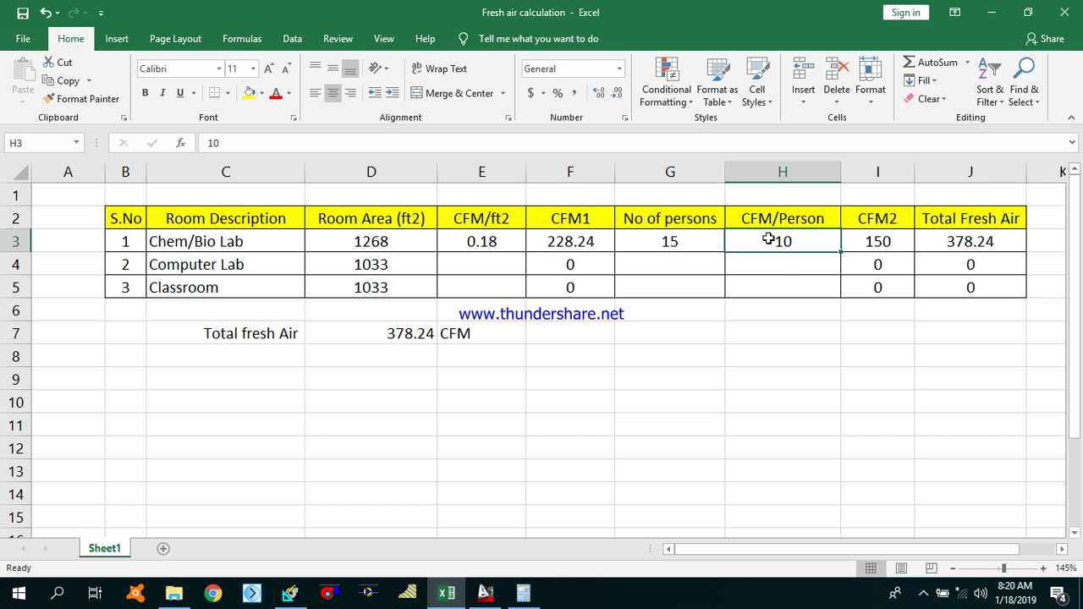
left_click(950, 242)
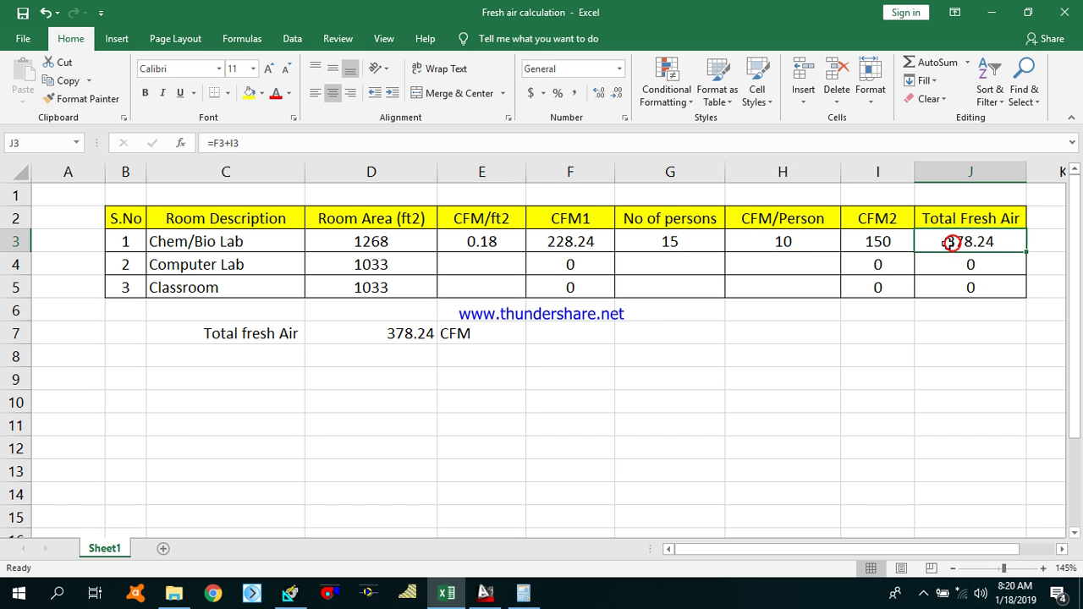
left_click(573, 242)
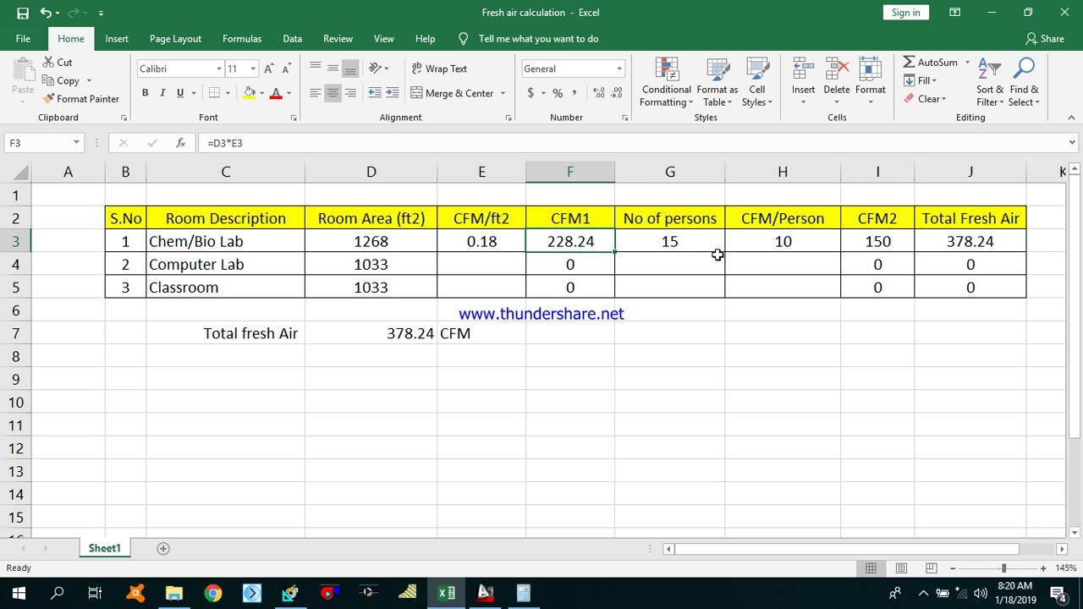
left_click(880, 241)
left_click(965, 247)
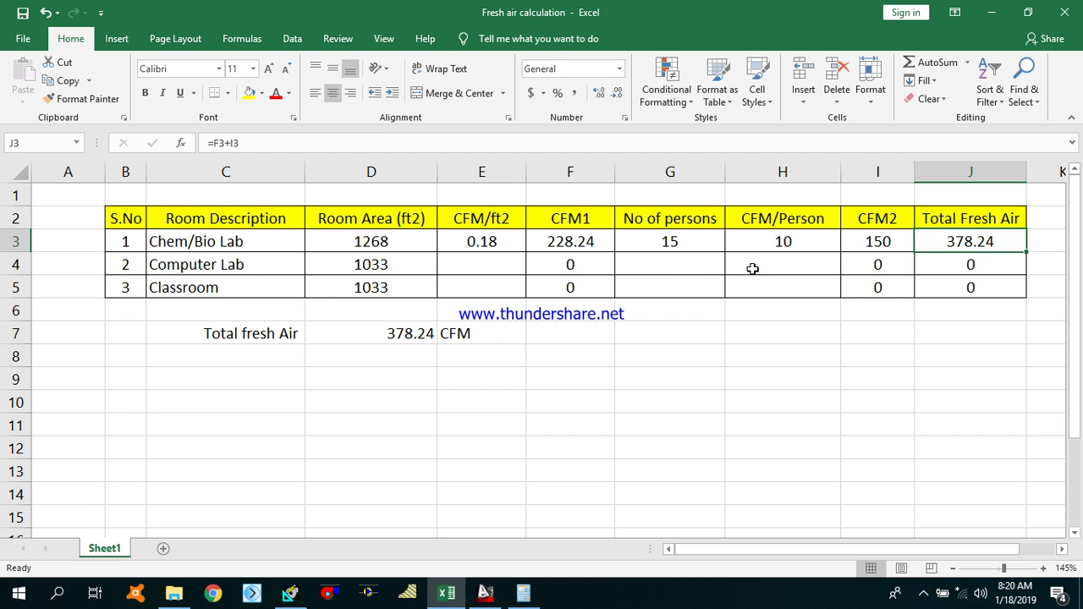
left_click(240, 267)
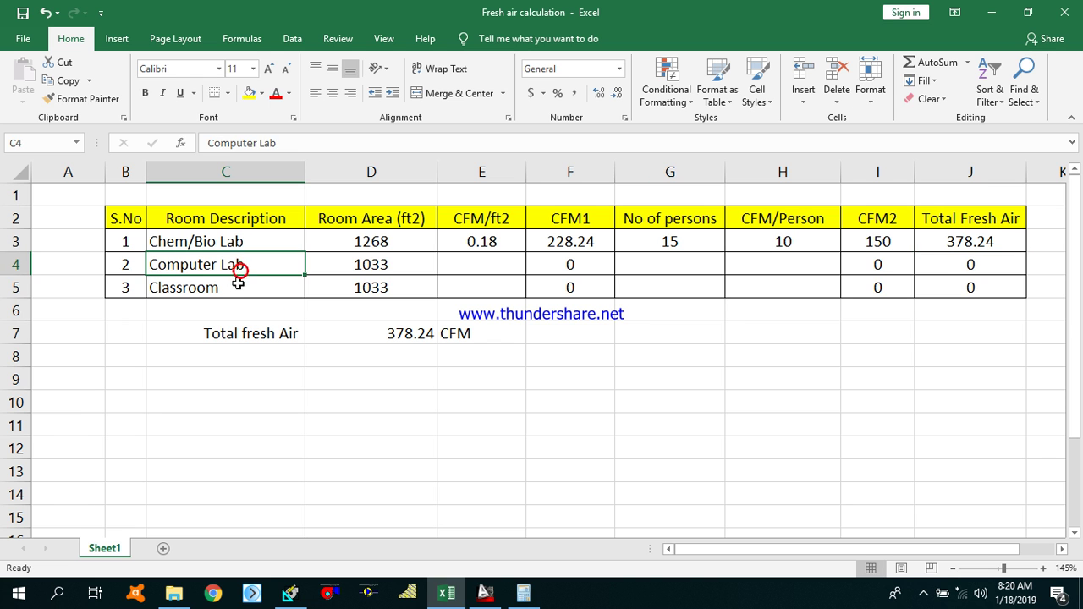
left_click(237, 283)
left_click(291, 592)
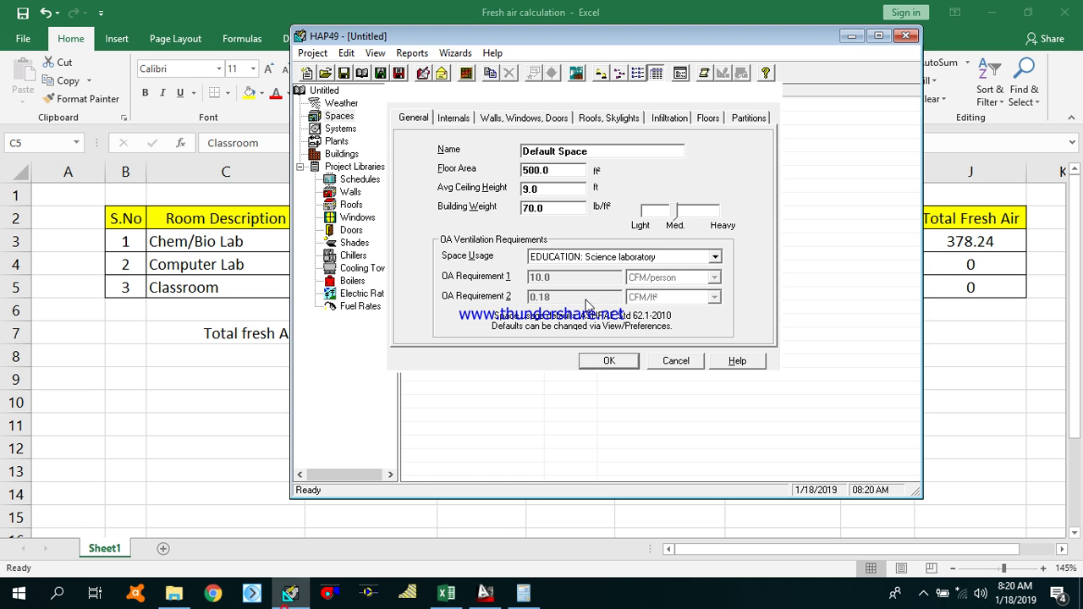
Step: Choose EDUCATION: Computer lab as the HAP space usage, showing 10.0 CFM/person and 0.12 CFM/ft²
left_click(679, 255)
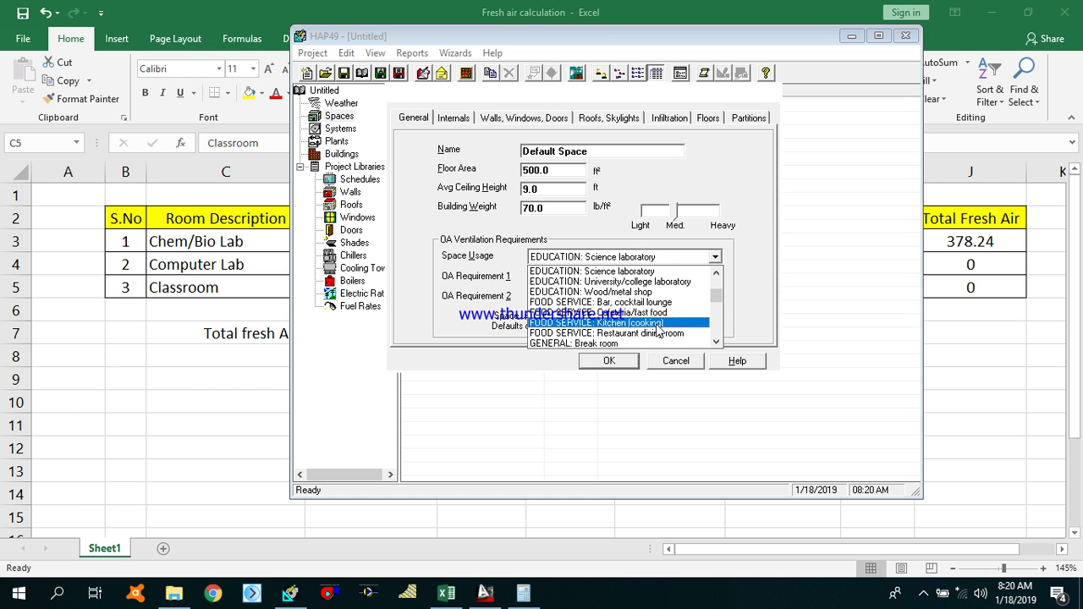
scroll(658, 330, "down", 2)
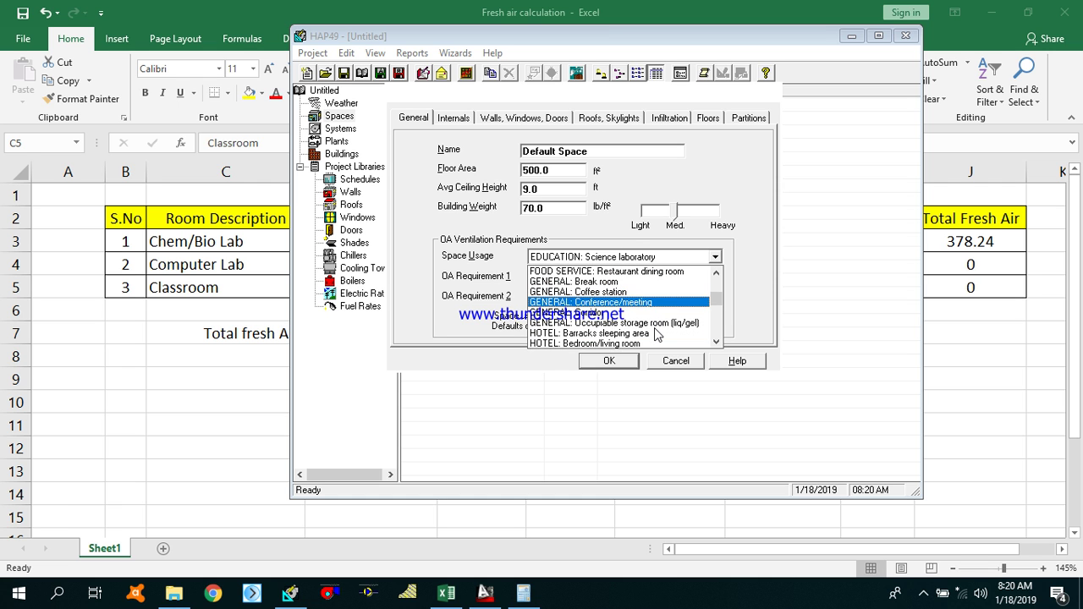
scroll(657, 335, "up", 4)
scroll(637, 305, "up", 2)
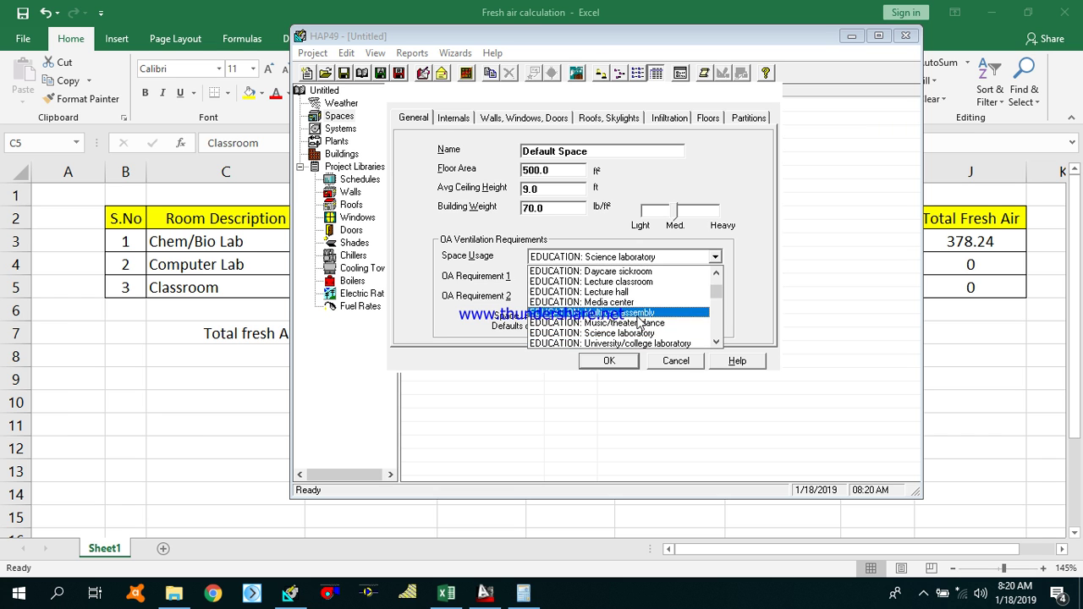
scroll(639, 322, "up", 1)
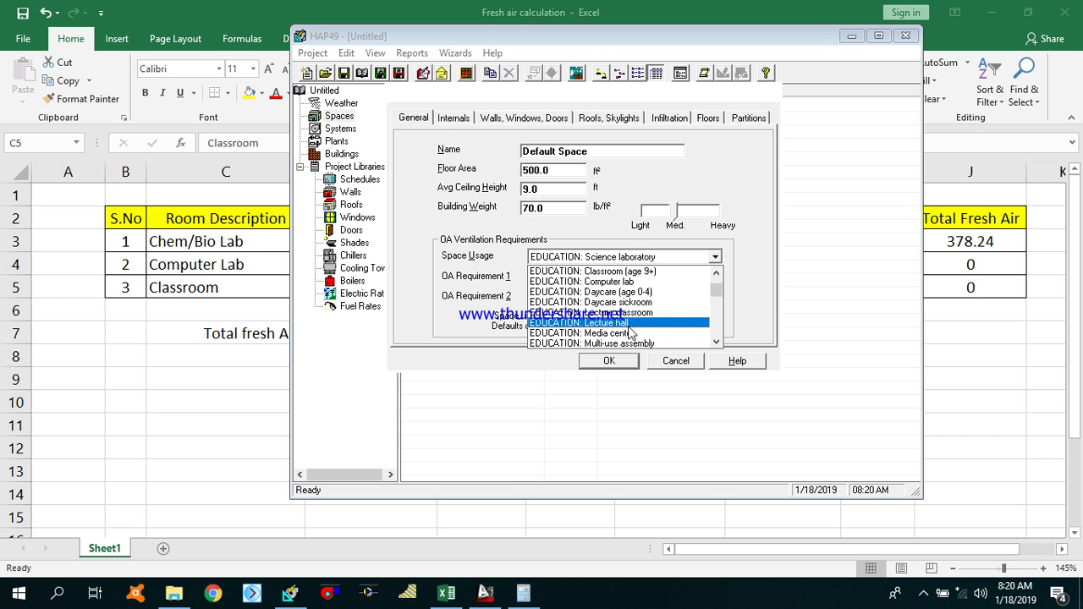
left_click(620, 282)
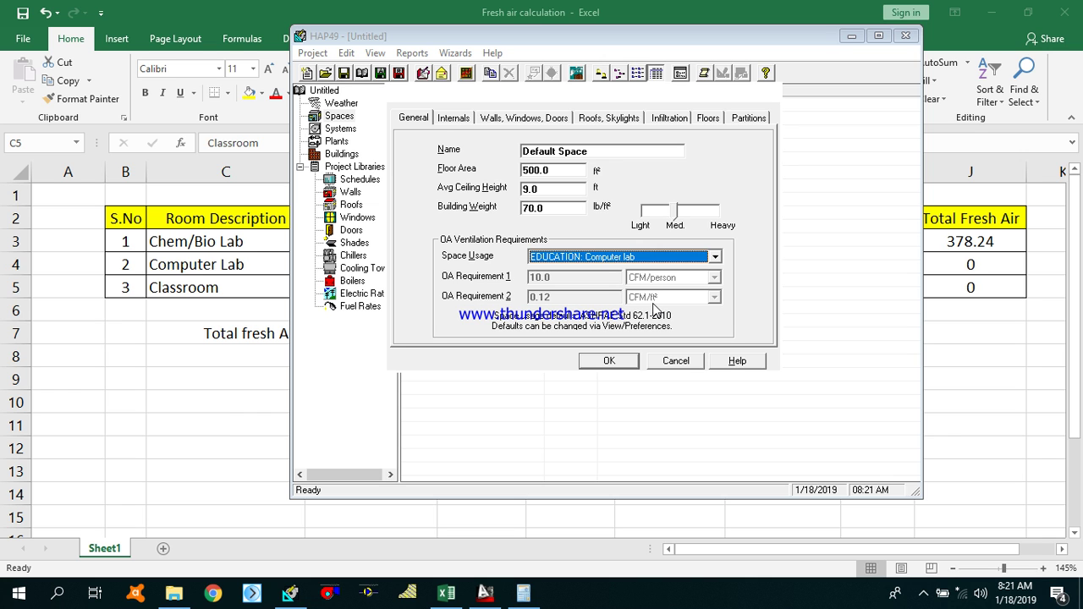
left_click(226, 378)
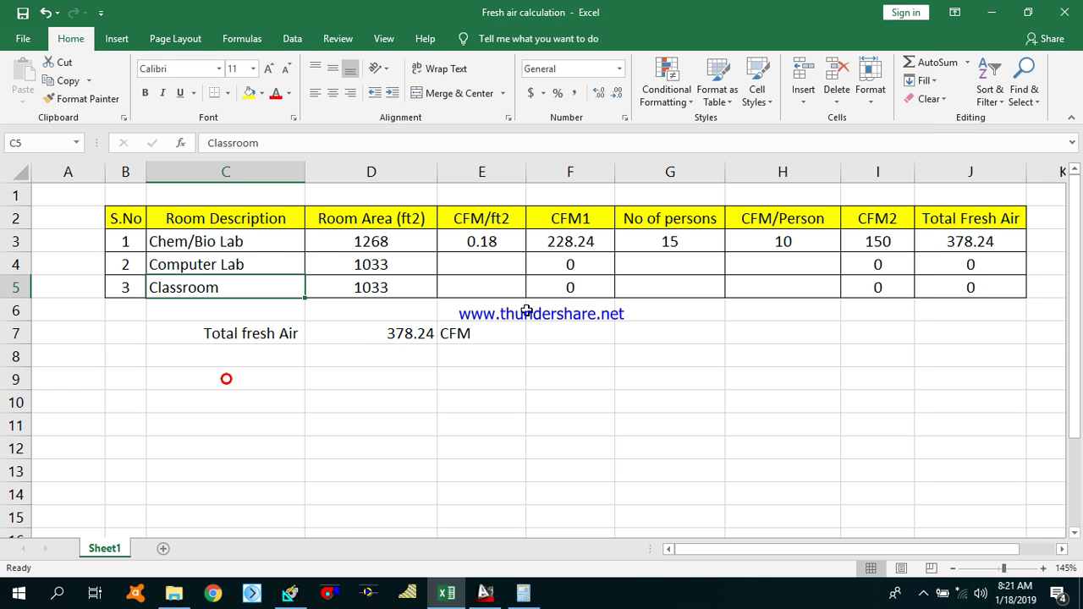
Step: Enter the Computer Lab's 0.12 CFM/ft2 and 10 CFM/person, and copy 15 persons from the Chem/Bio Lab
left_click(496, 271)
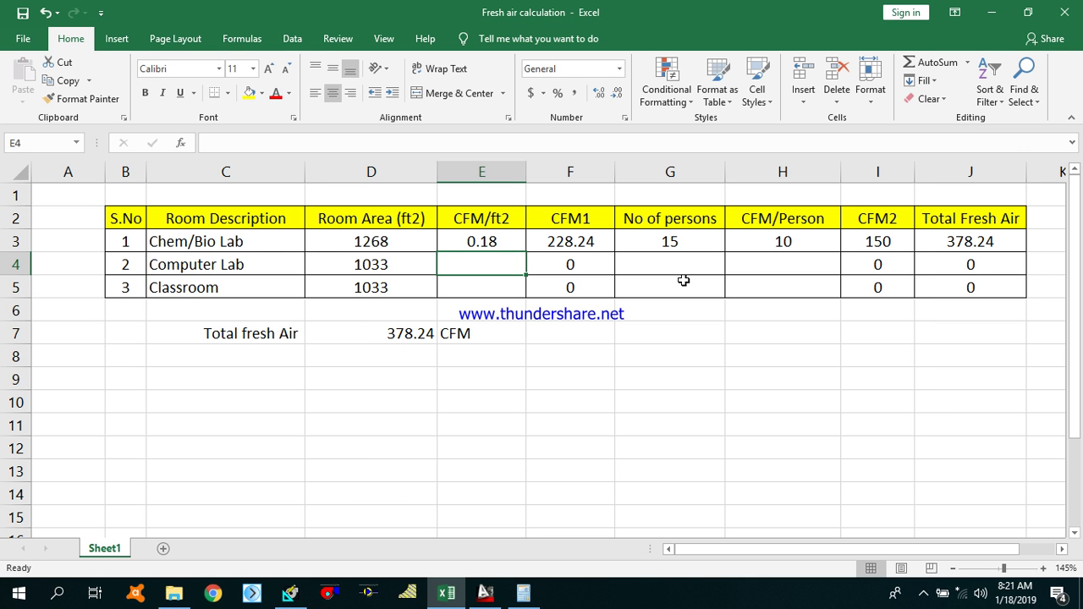
type("0.")
key("Tab")
key("Tab")
key("Tab")
key("Tab")
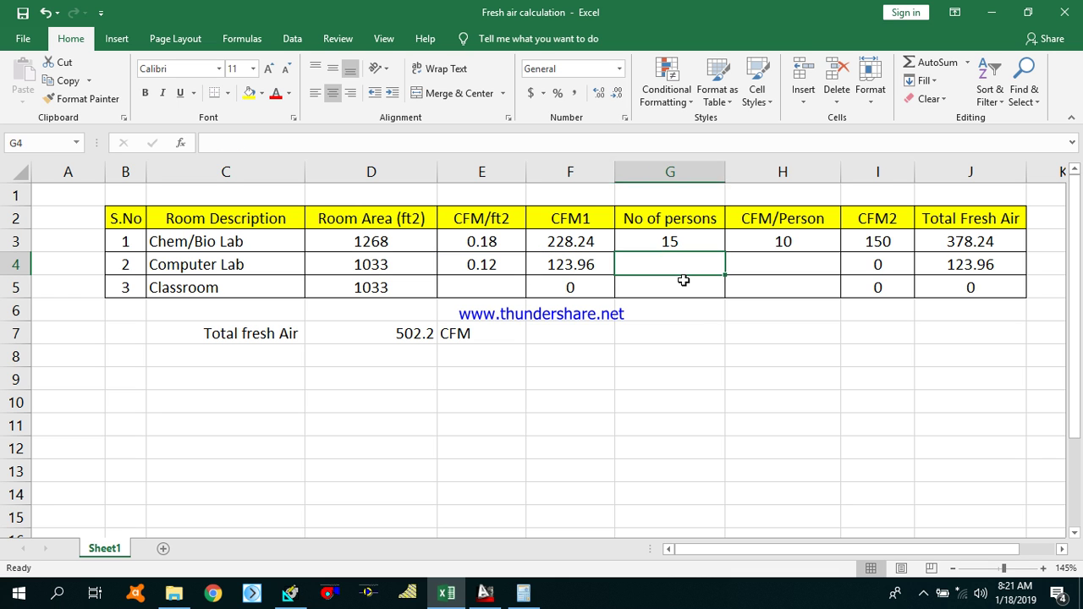
key("Left")
type("10")
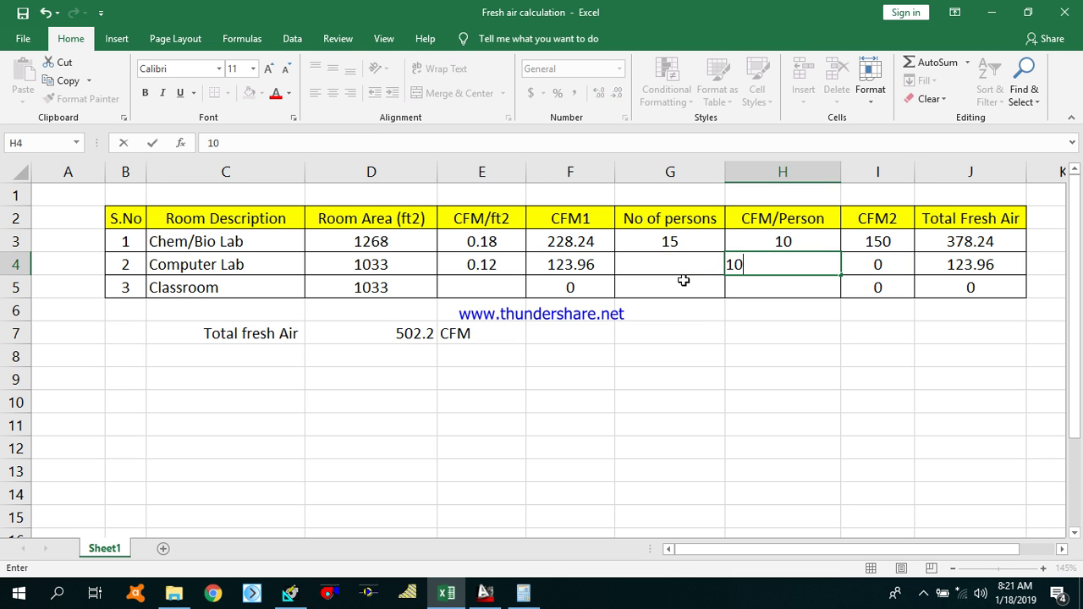
key("Left")
key("Up")
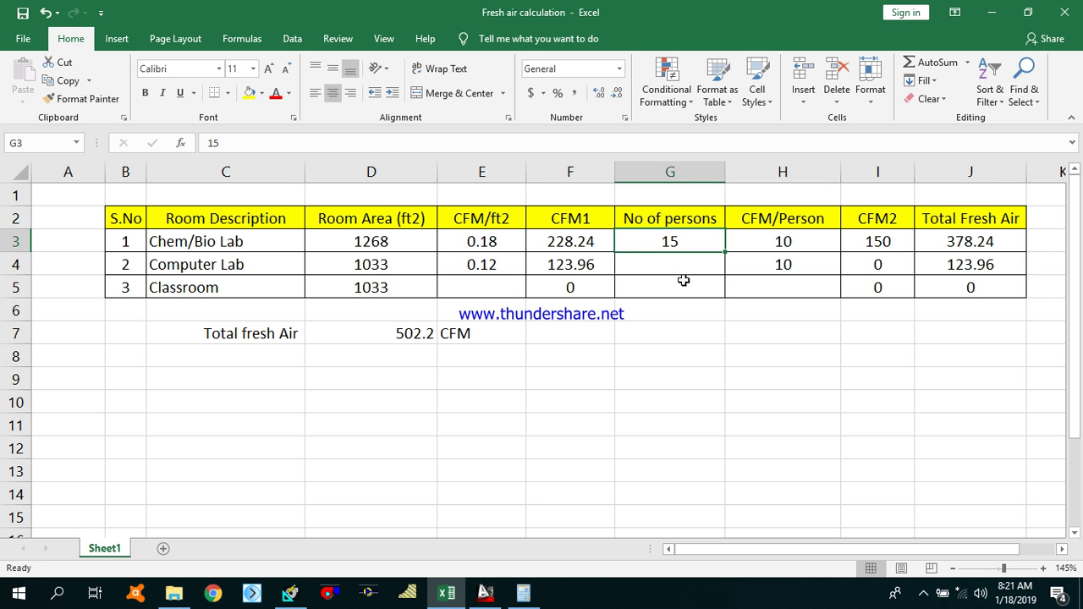
key("ctrl+c")
key("Down")
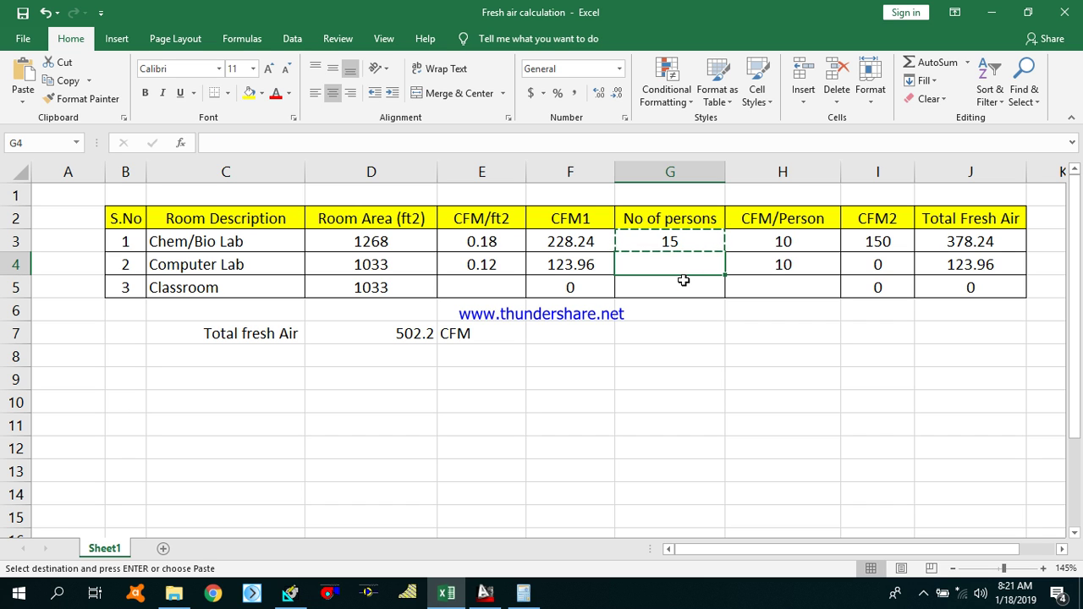
key("ctrl+v")
key("Escape")
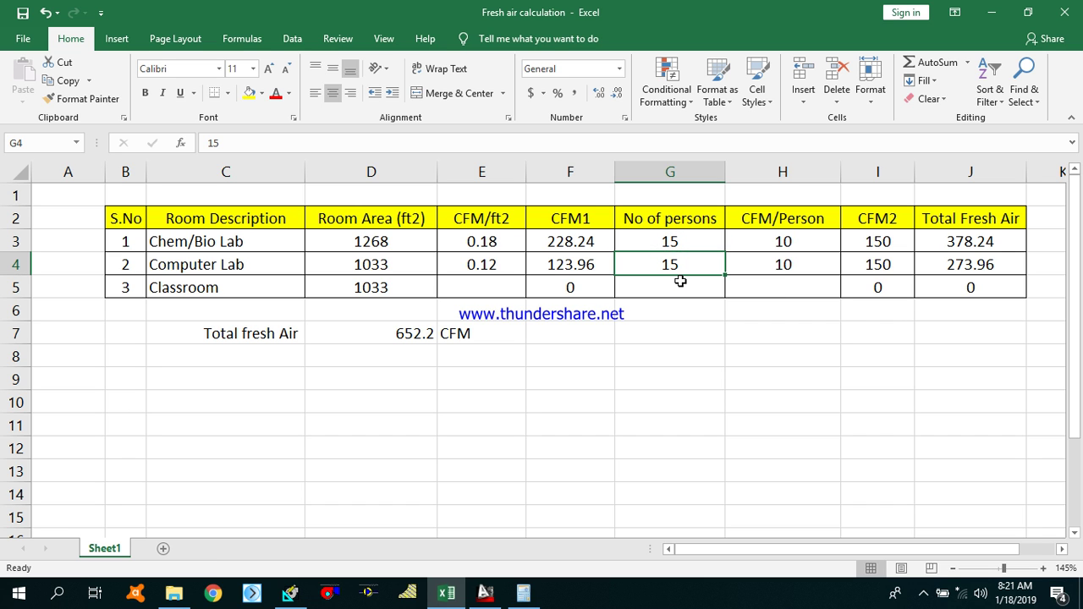
Step: Check the Computer Lab row's 1033 ft² area and formulas, totalling 273.96 CFM
left_click(497, 266)
left_click(397, 265)
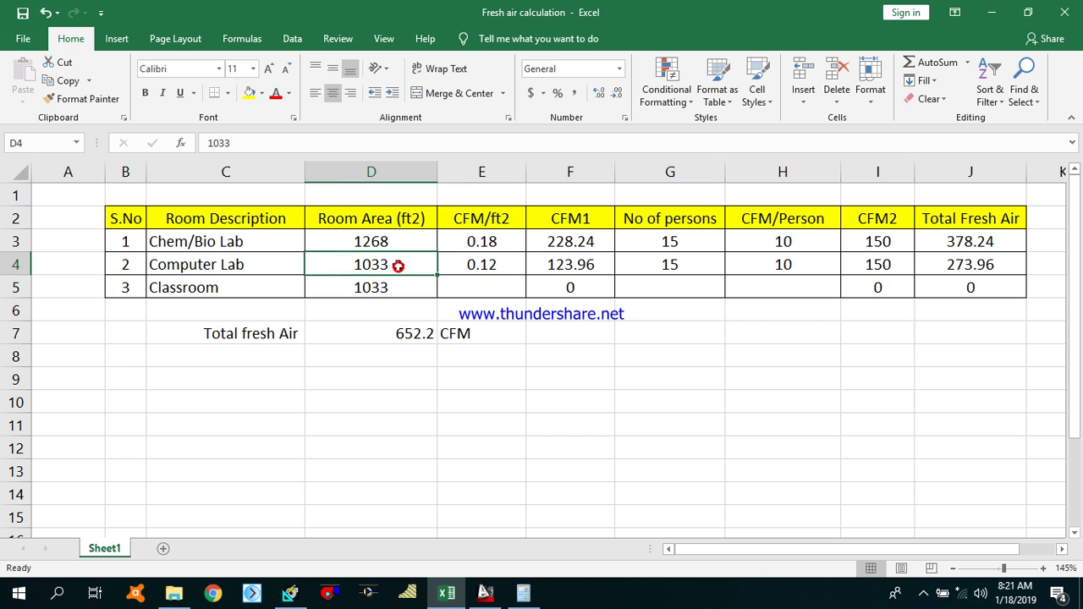
left_click(489, 261)
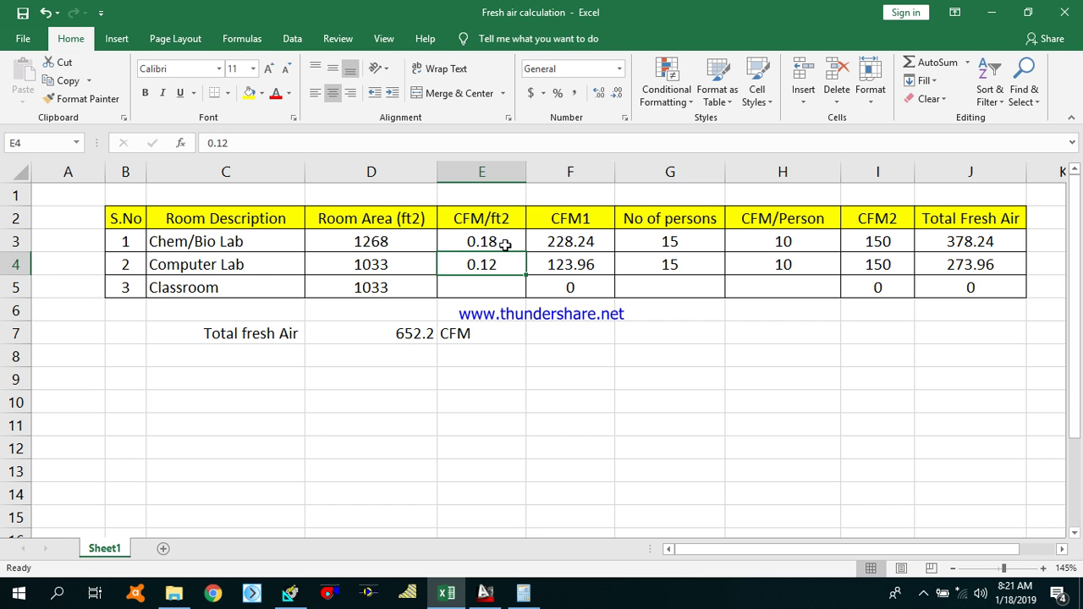
left_click(562, 267)
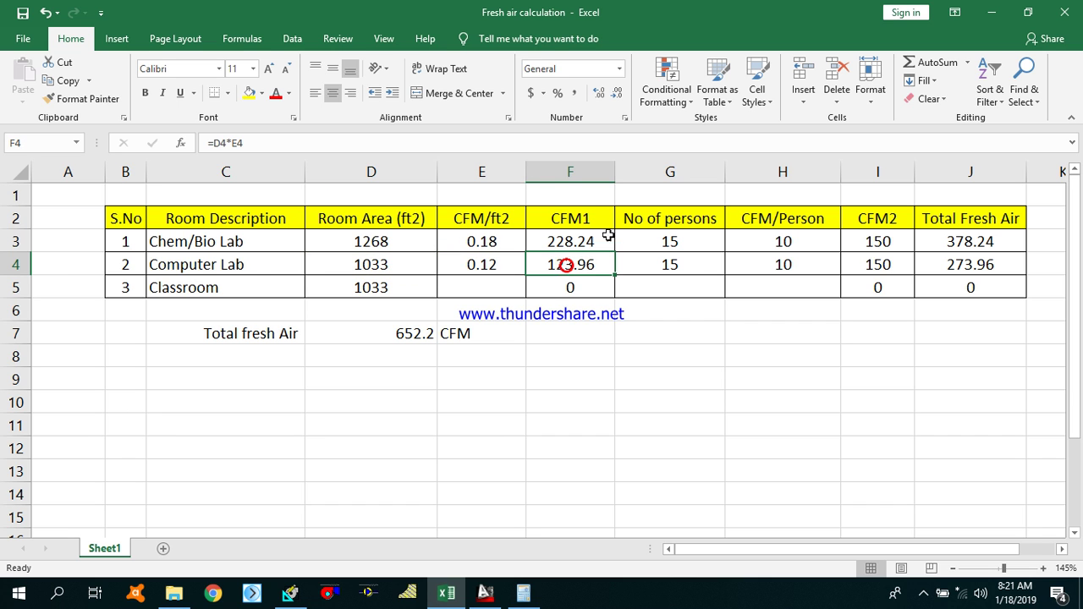
left_click(697, 271)
left_click(783, 268)
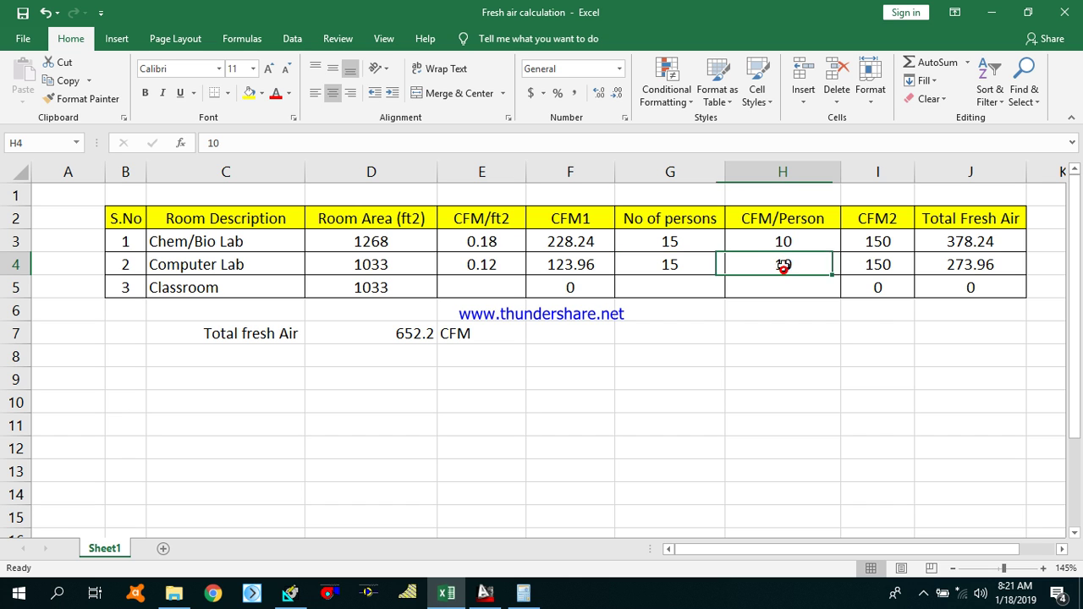
left_click(884, 262)
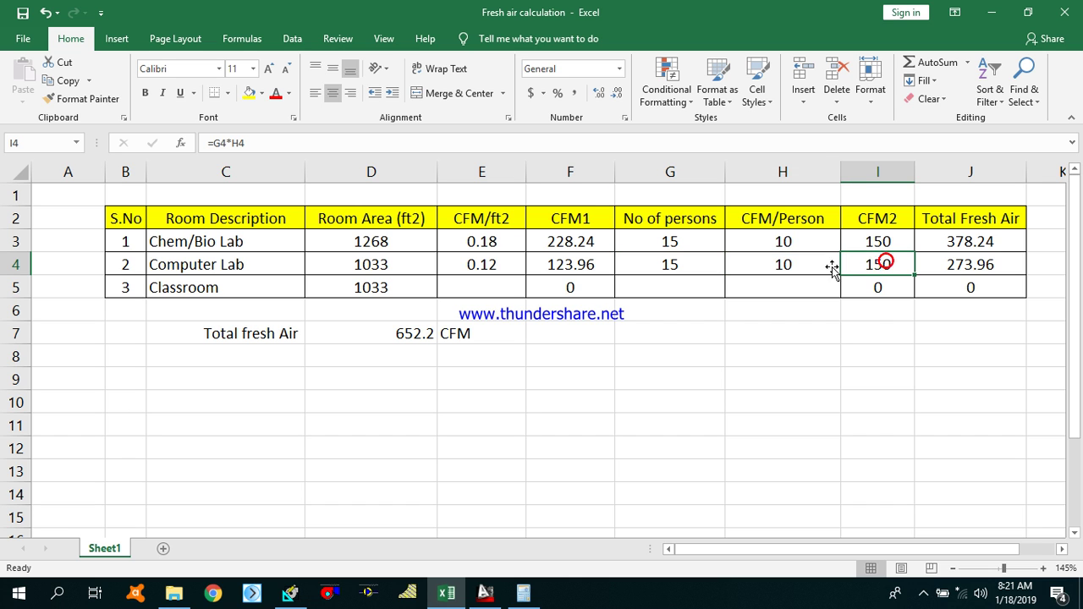
left_click(968, 270)
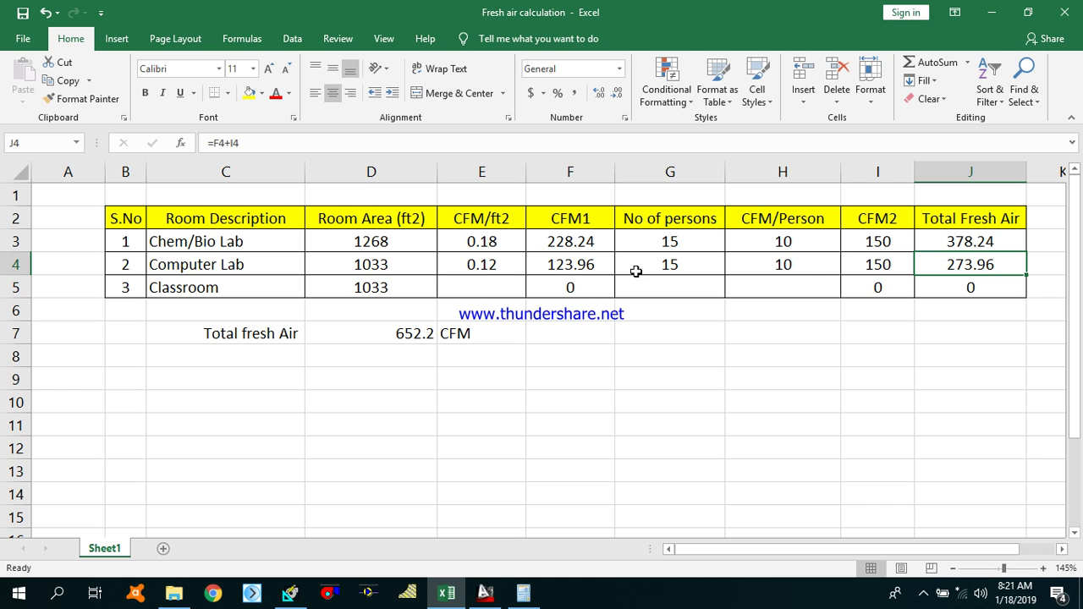
left_click(963, 264)
left_click(479, 290)
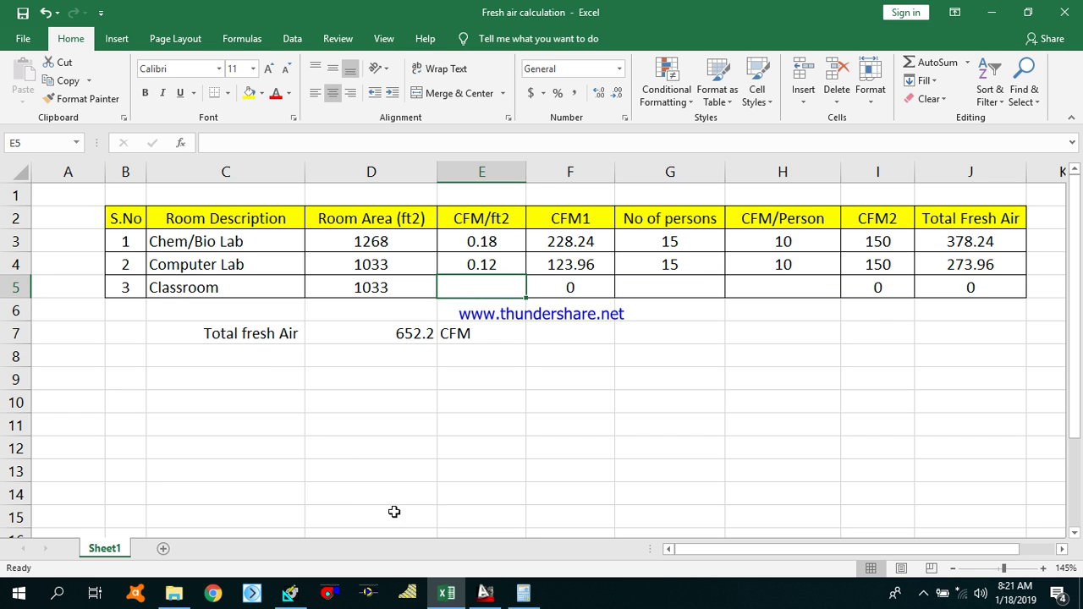
Step: Select EDUCATION: Classroom (age 9+) in HAP, showing 10 CFM/person and 0.12 CFM/ft²
left_click(290, 592)
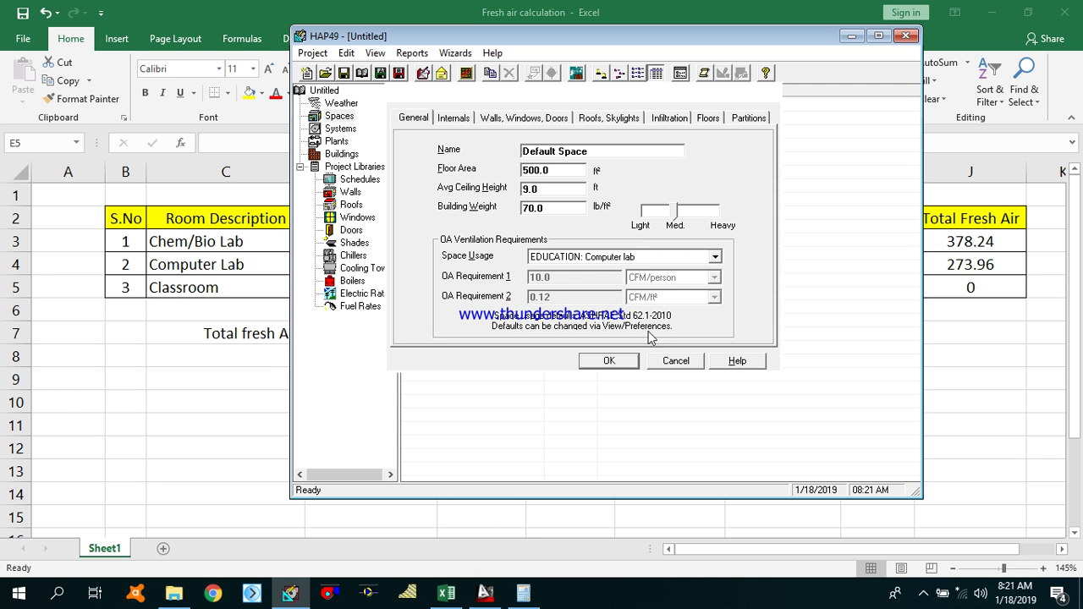
left_click(690, 257)
scroll(677, 301, "up", 1)
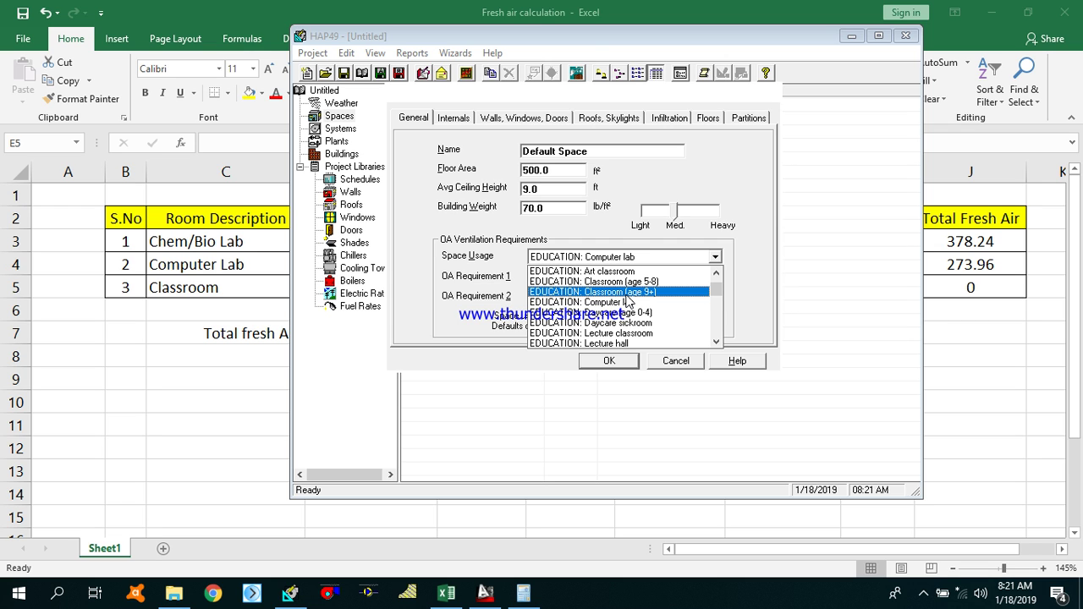
left_click(627, 293)
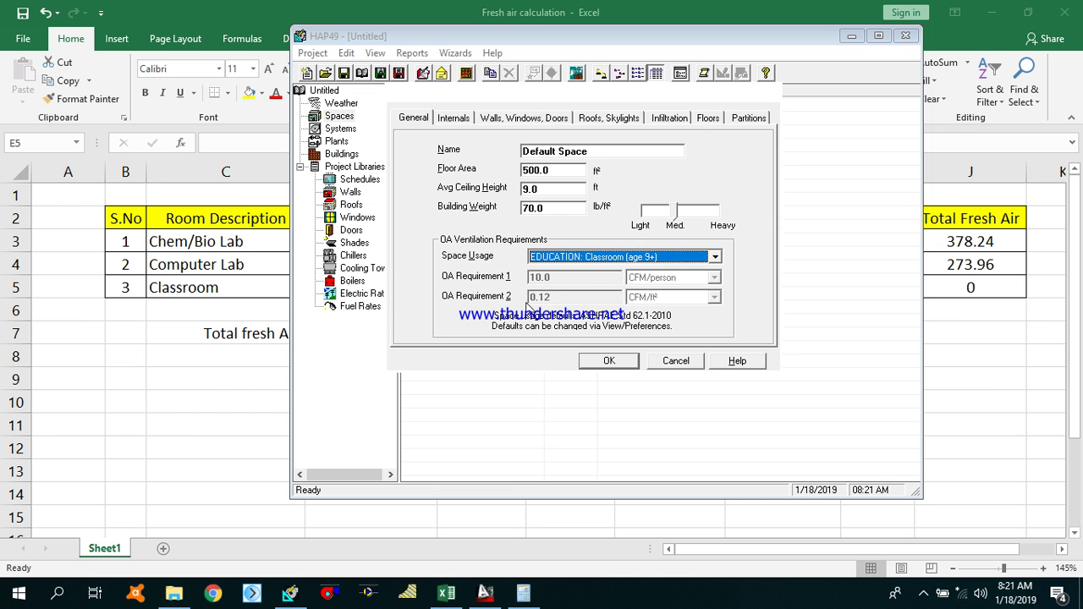
left_click(237, 380)
Step: Copy the Computer Lab's 0.12 CFM/ft2 and 10 CFM/person into the Classroom row
left_click(512, 269)
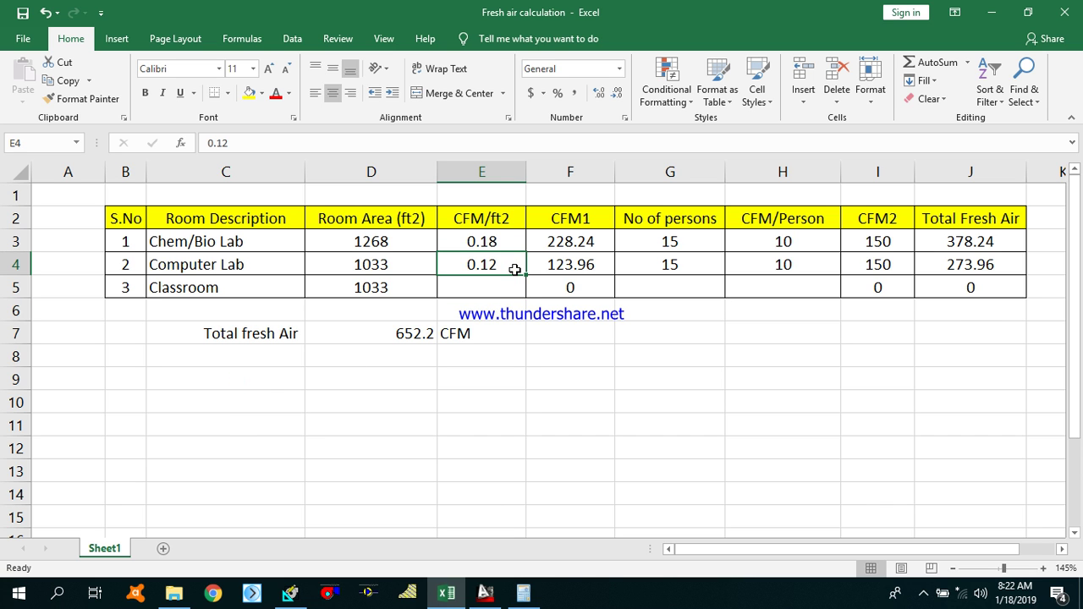
key("ctrl+c")
key("Down")
key("ctrl+v")
key("Right")
key("Right")
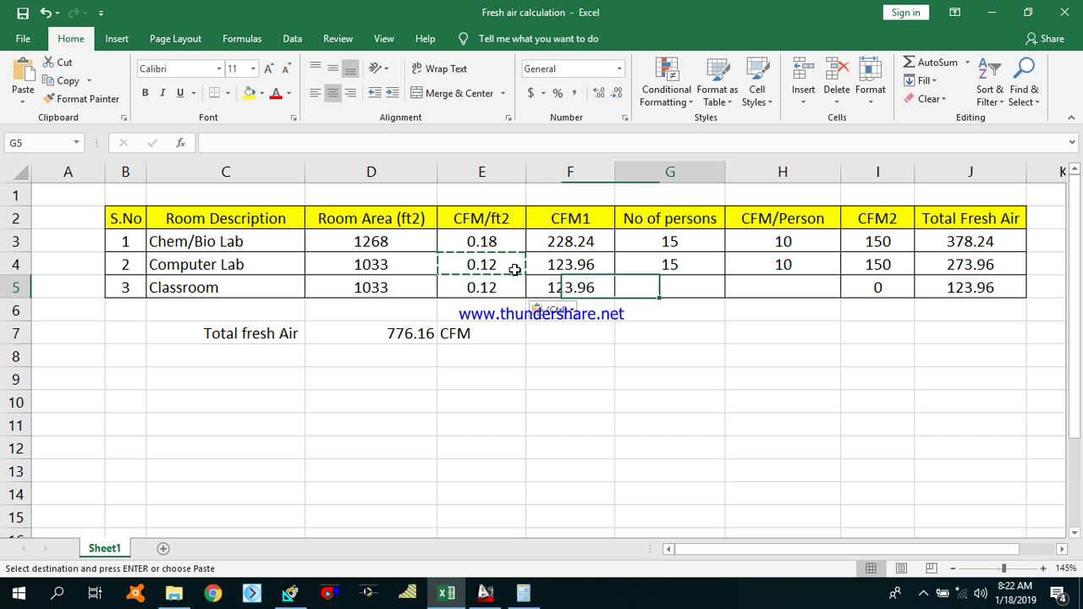
key("Right")
key("Up")
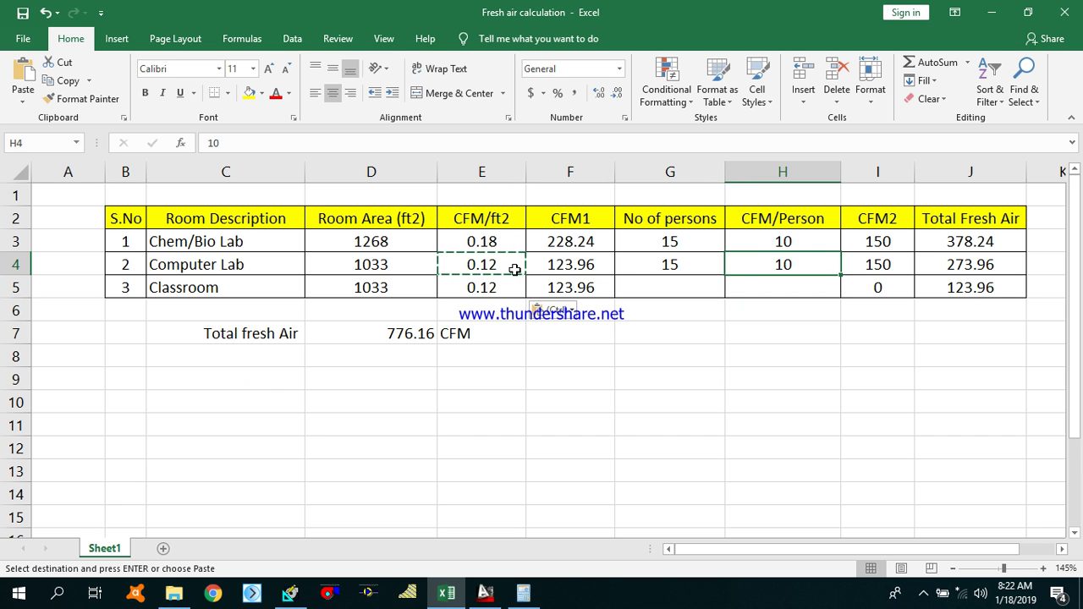
key("ctrl+c")
key("Down")
key("ctrl+v")
Step: Copy 15 persons into the Classroom row and check its 273.96 CFM total
key("Left")
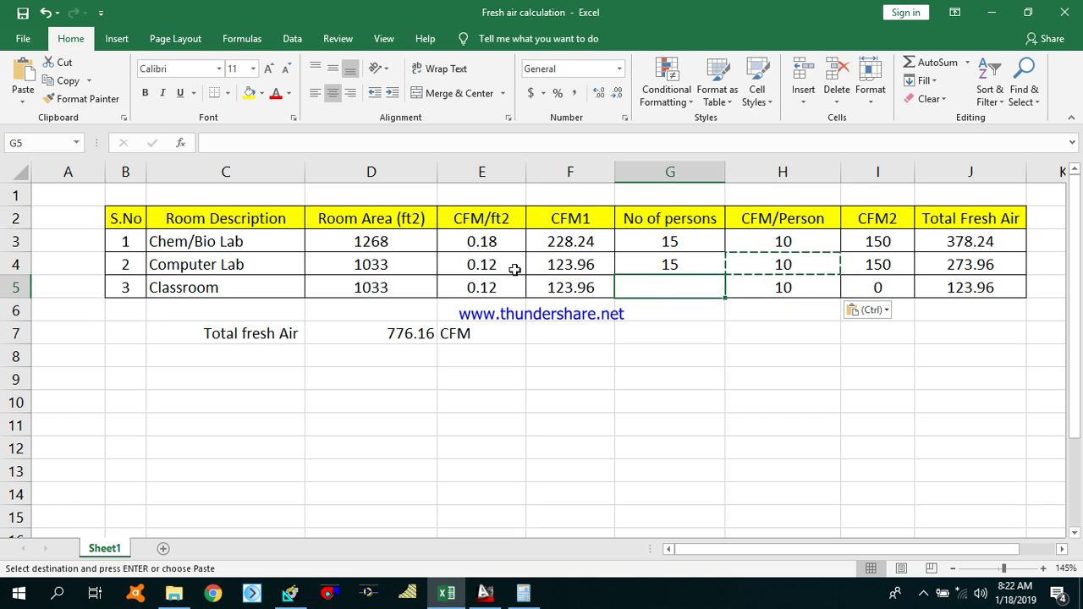
key("Escape")
key("Up")
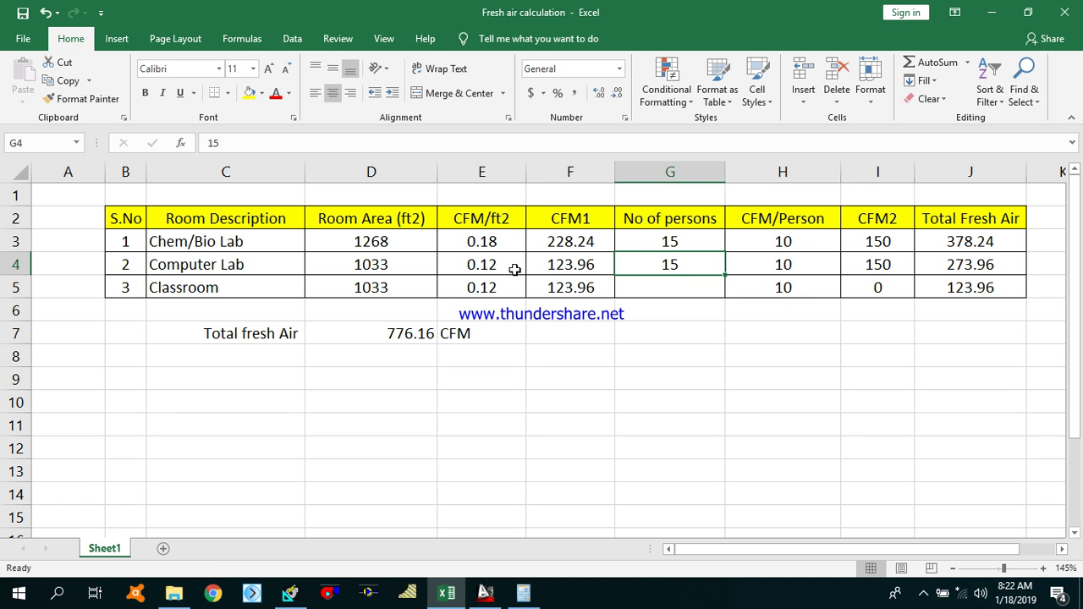
key("ctrl+c")
key("Down")
key("ctrl+v")
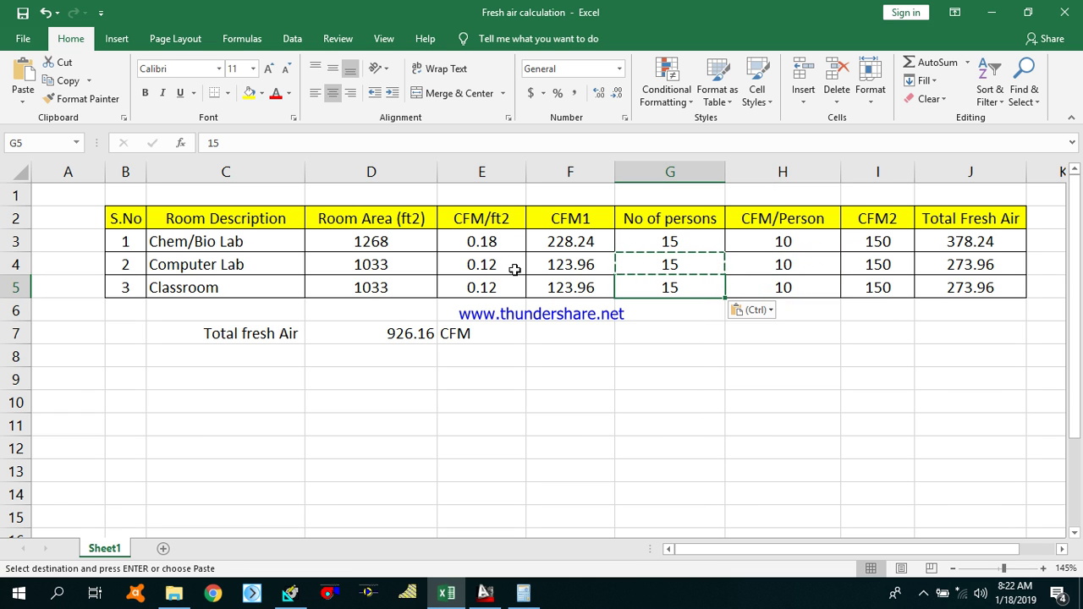
key("Escape")
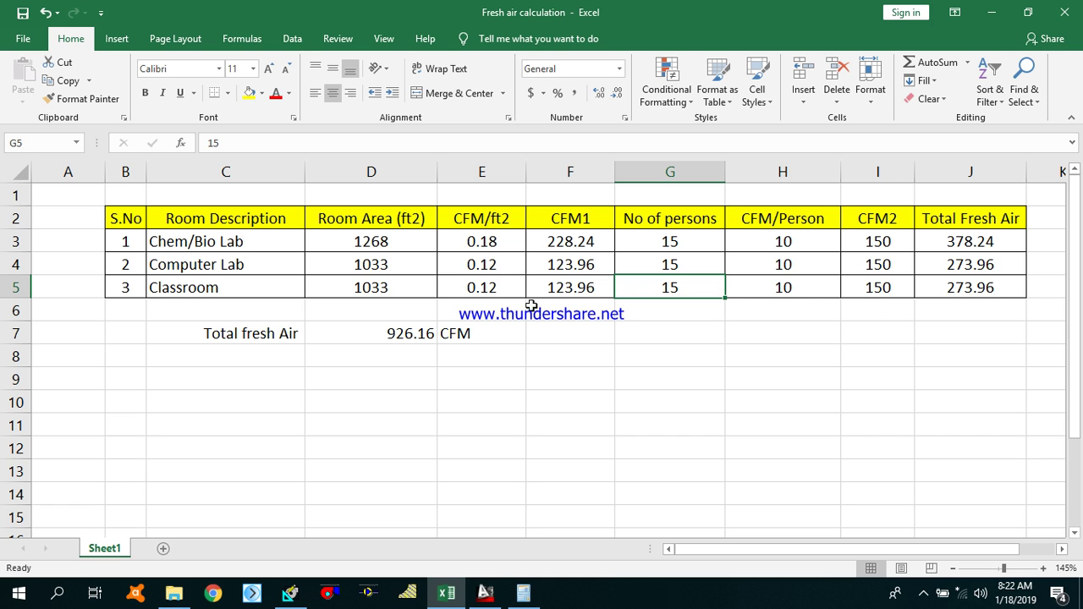
left_click(968, 294)
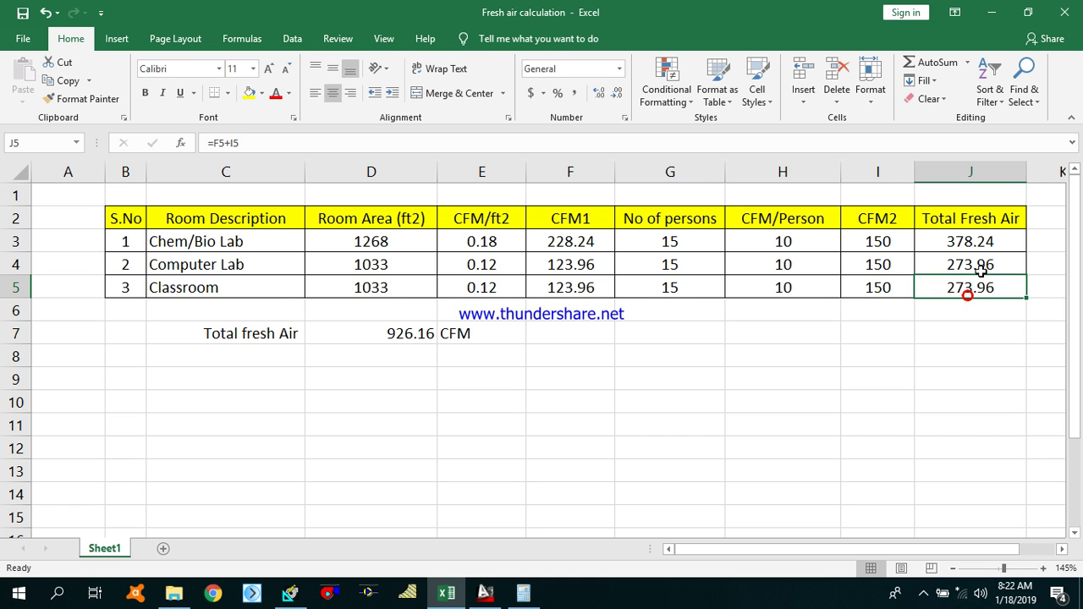
left_click(727, 339)
left_click_drag(966, 244, 969, 281)
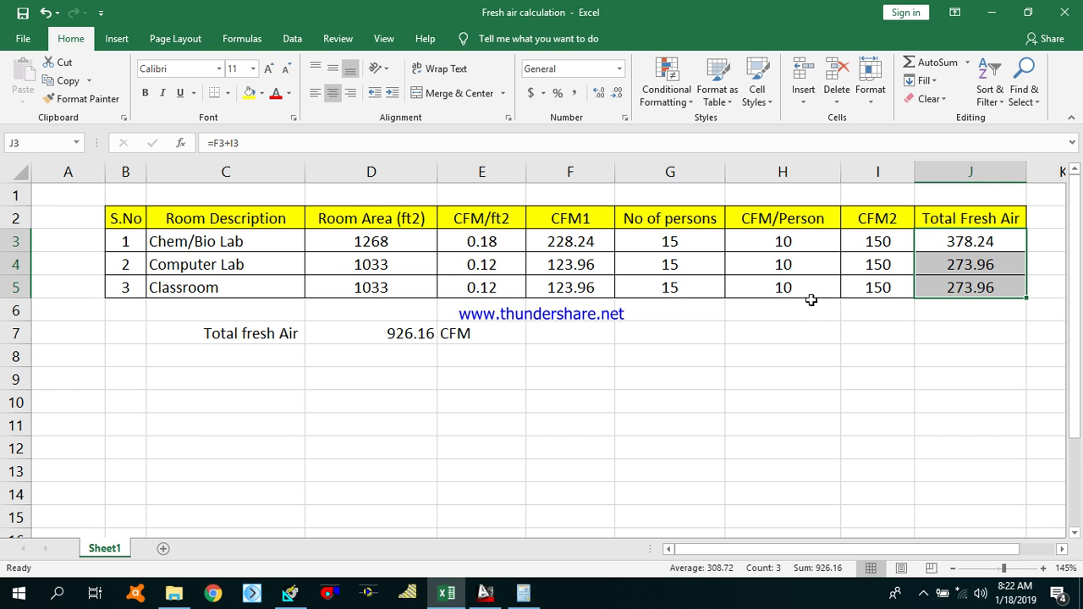
left_click(440, 334)
left_click(426, 333)
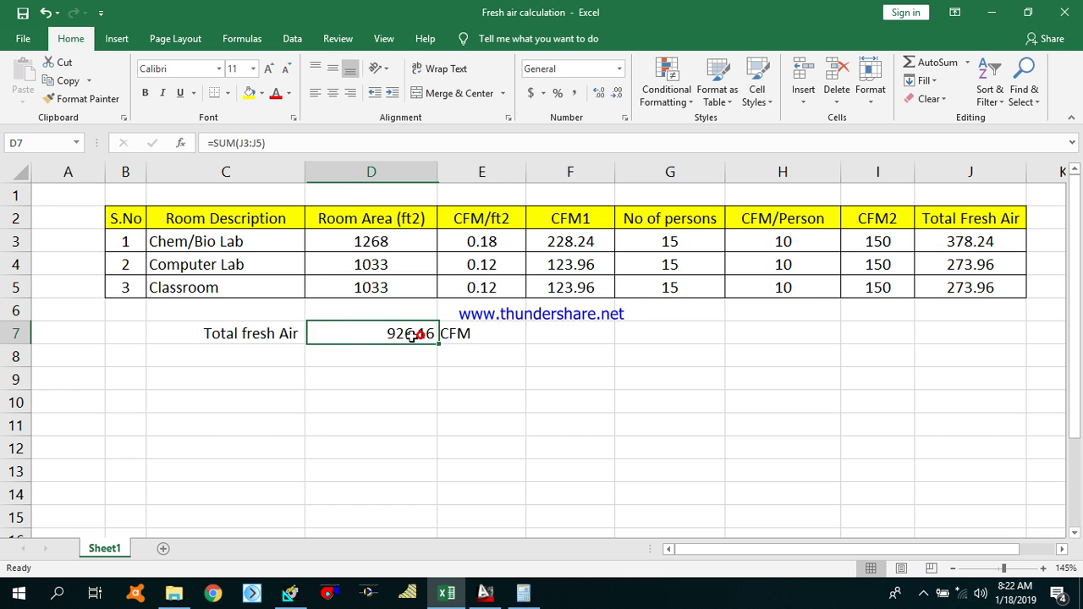
double_click(406, 335)
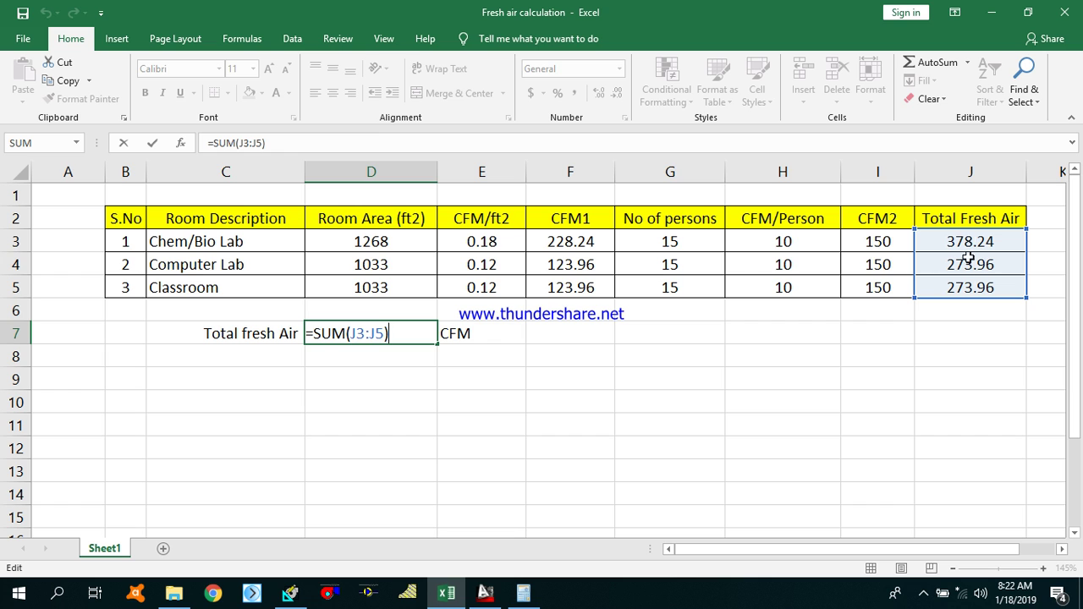
left_click(506, 335)
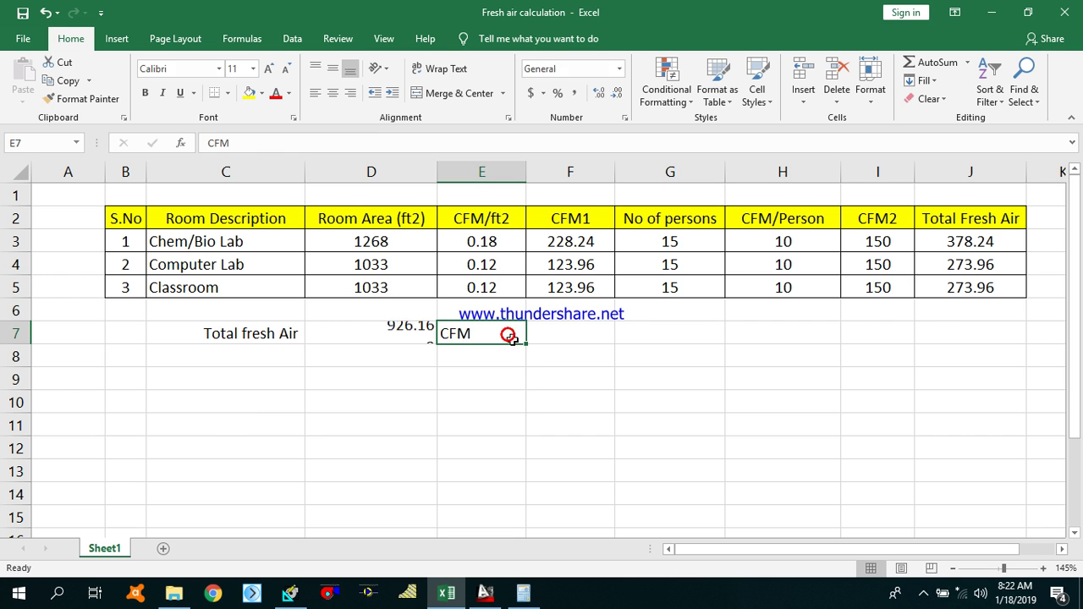
left_click(426, 334)
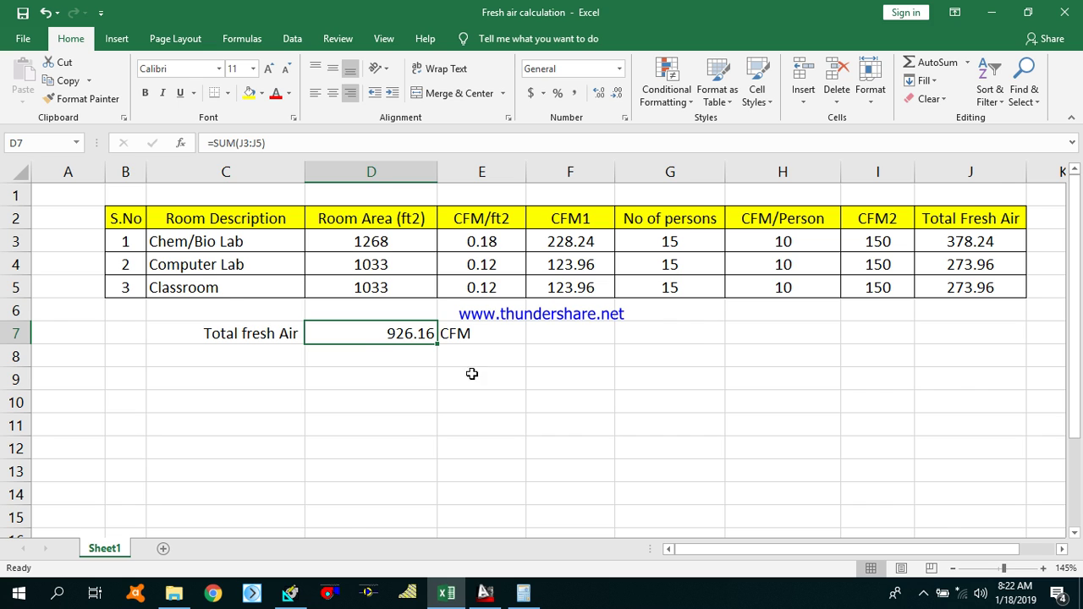
left_click(484, 592)
Step: Pan the HVAC plan to show the class rooms with their 147 CFM diffusers
left_click_drag(359, 311, 507, 313)
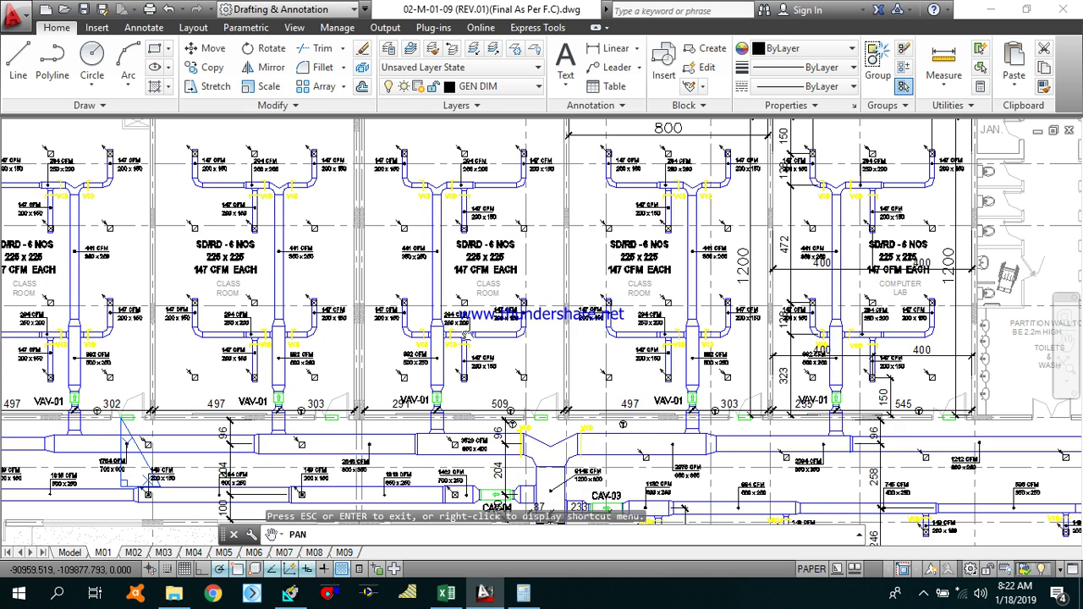
left_click_drag(308, 320, 604, 332)
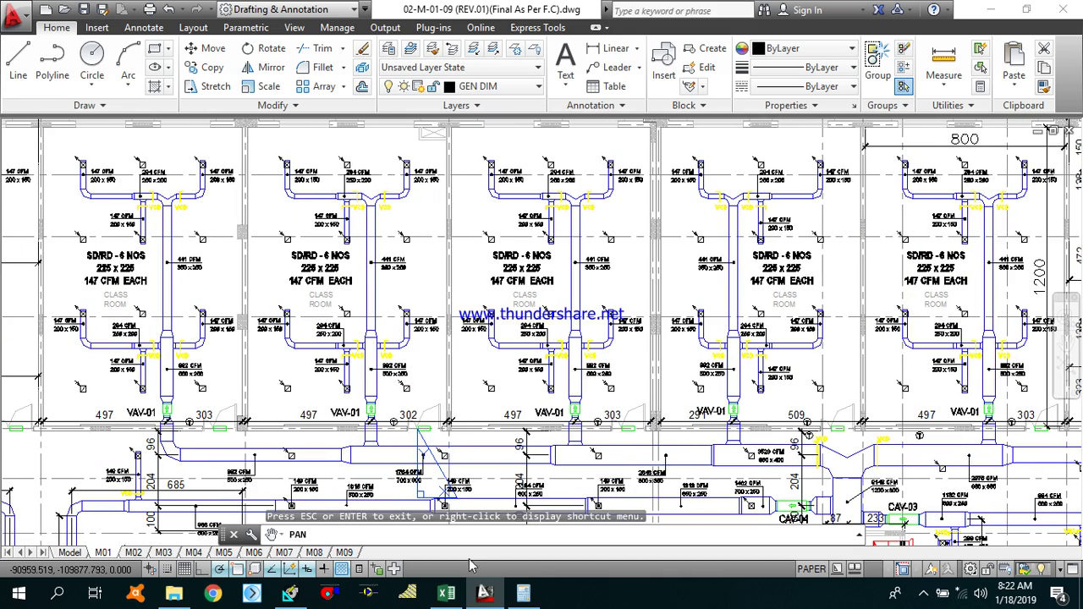
left_click(445, 592)
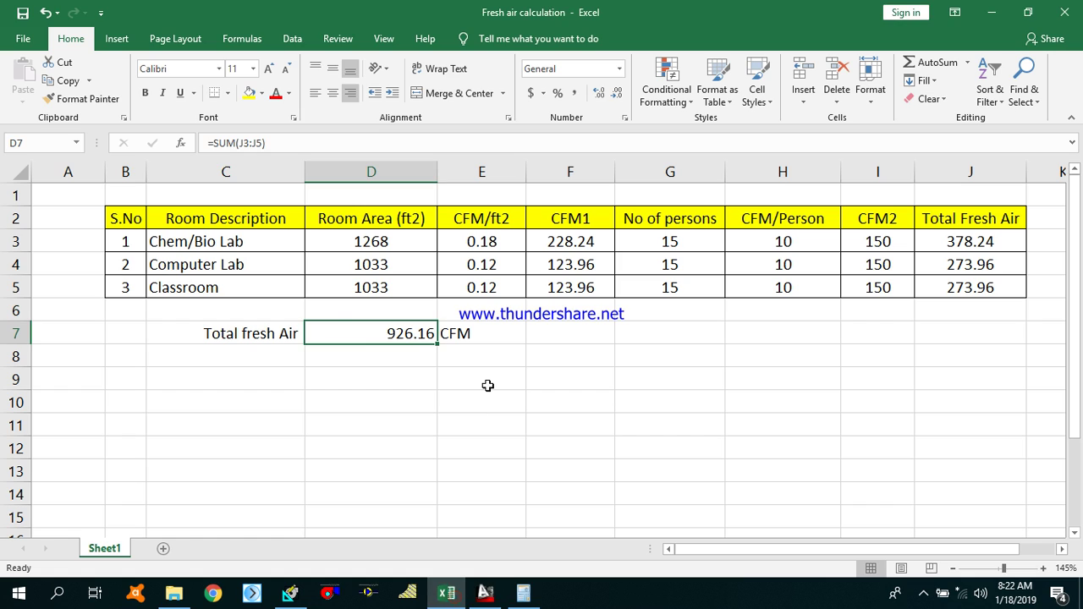
left_click(484, 593)
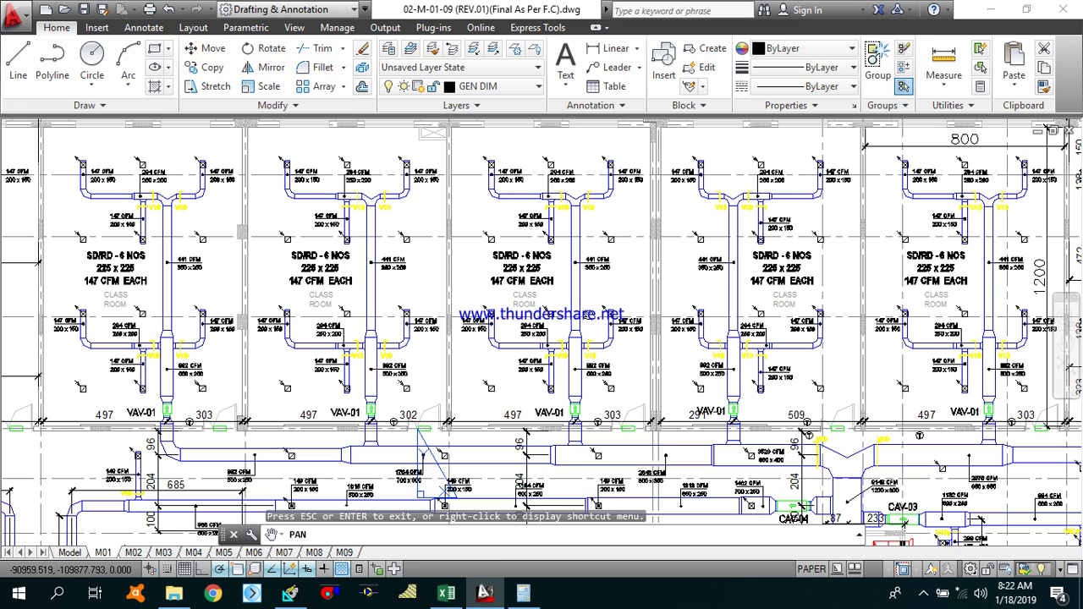